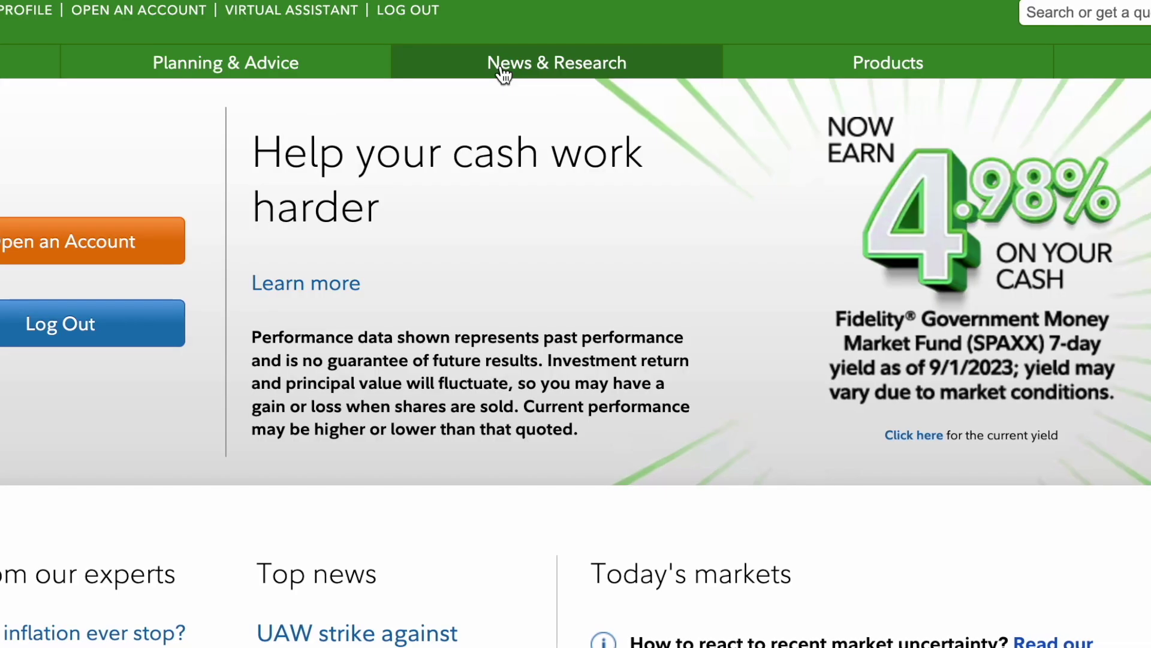
Step: Open the Watch List page under News & Research and bring up the management of all watchlists
{"action": "left_click", "coordinate": [522, 98]}
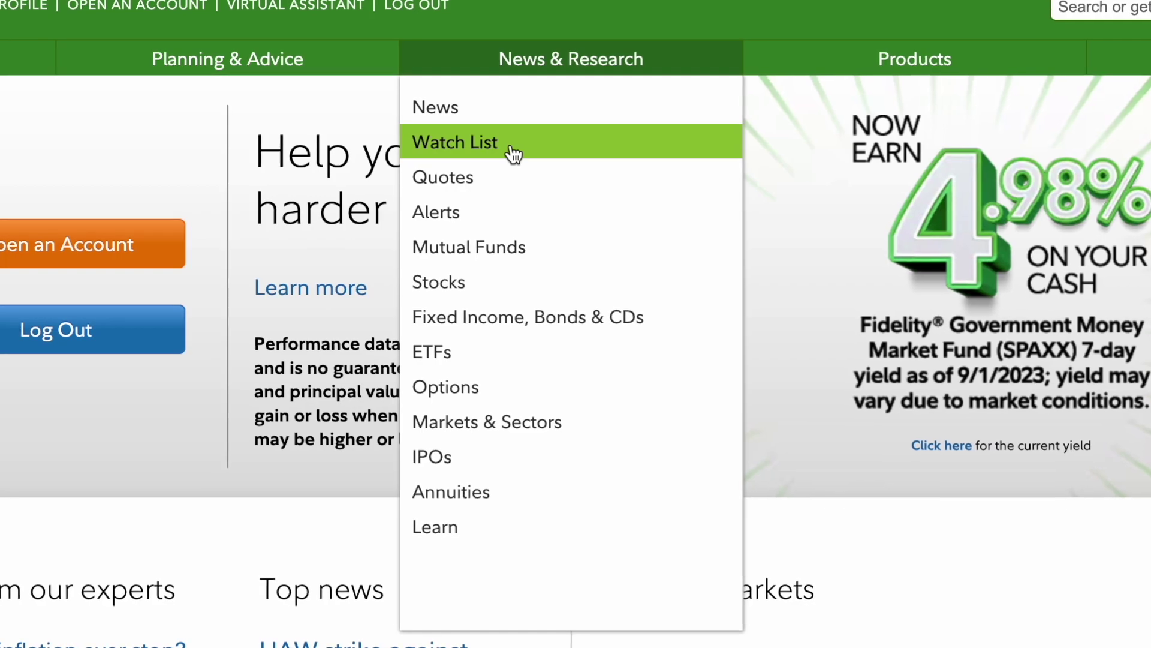
{"action": "left_click", "coordinate": [515, 154]}
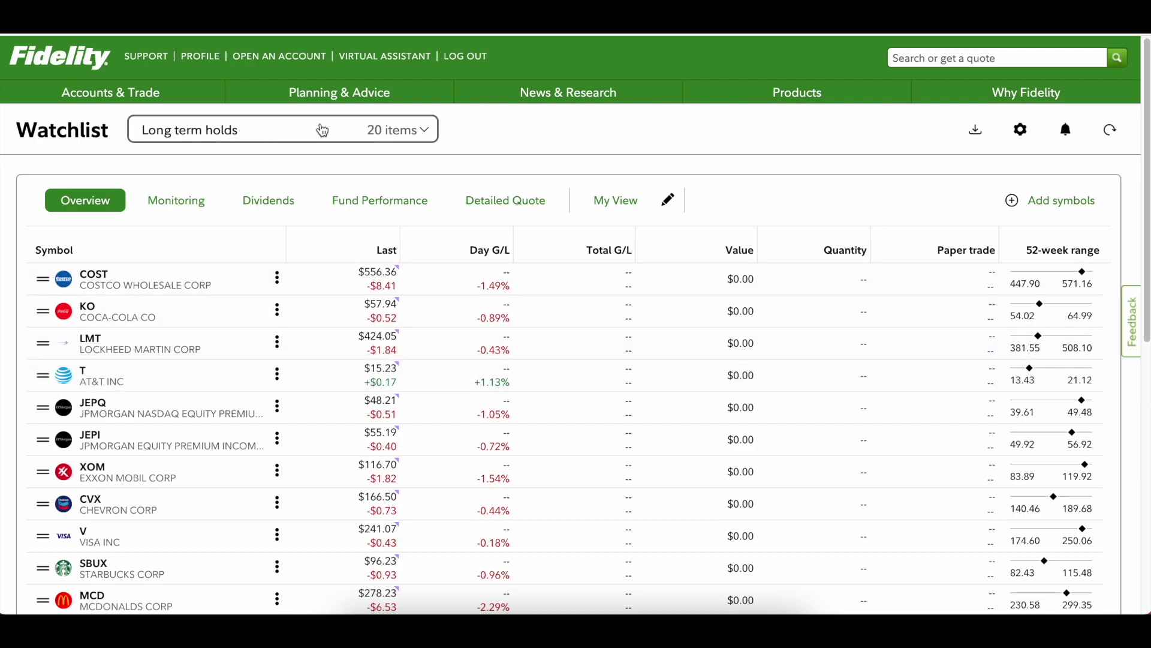
{"action": "left_click", "coordinate": [205, 128]}
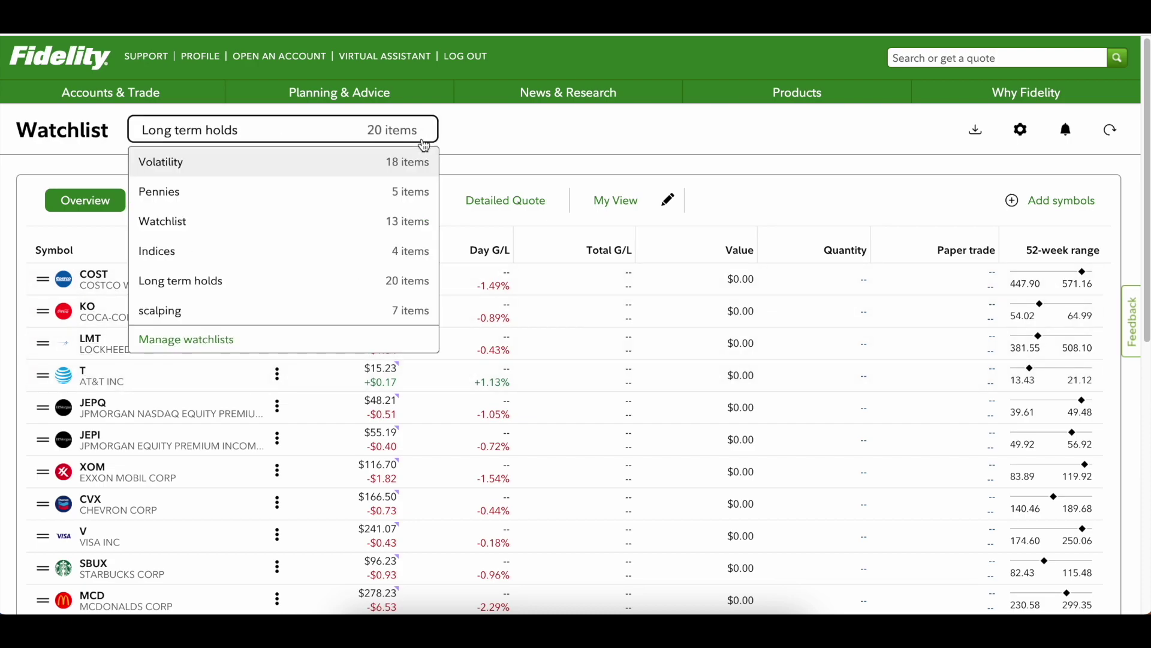
{"action": "left_click", "coordinate": [228, 348]}
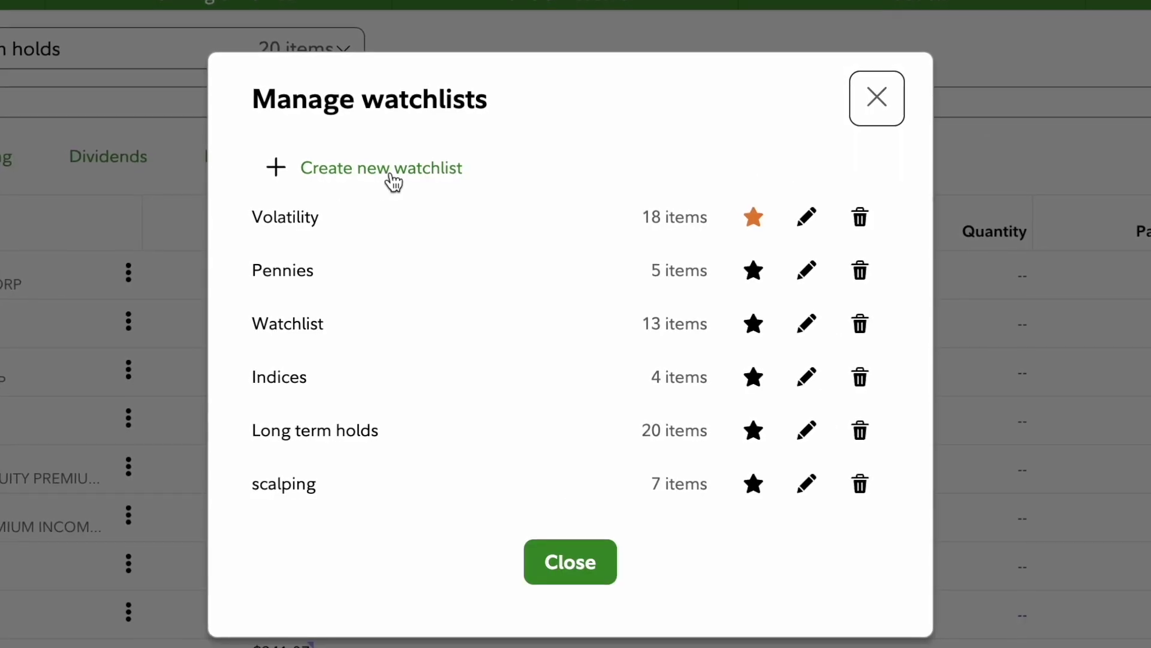
Step: Create a new watchlist named Youtube Portfolio
{"action": "left_click", "coordinate": [459, 210]}
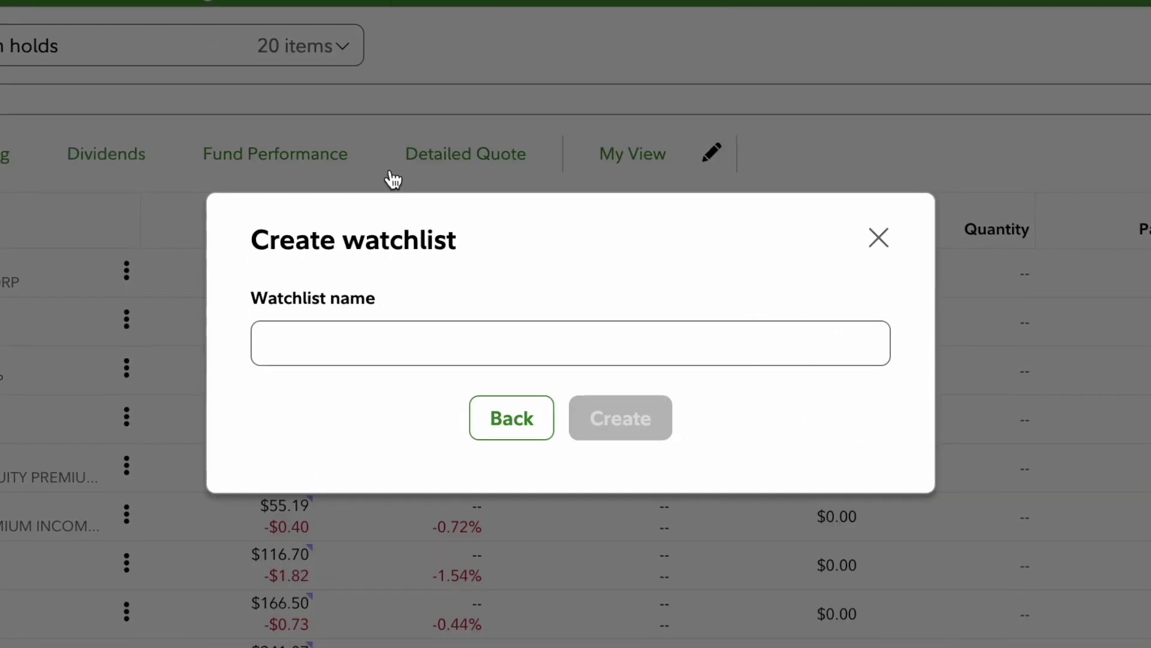
{"action": "left_click", "coordinate": [347, 336]}
{"action": "type", "text": "Youtube "}
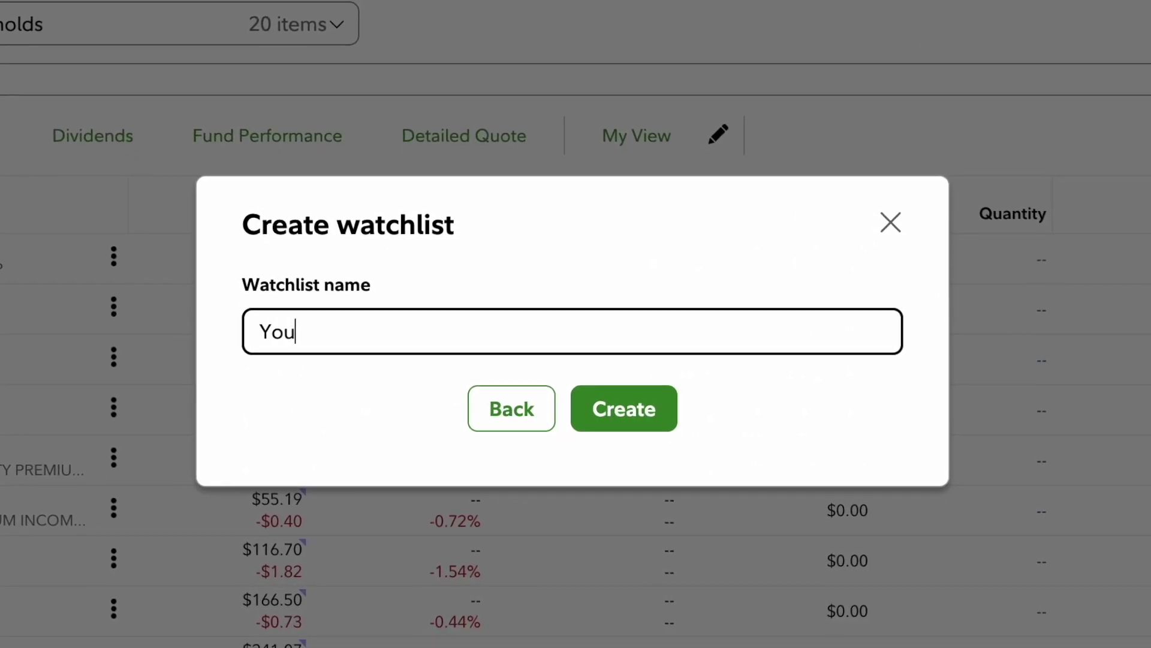
{"action": "type", "text": "Portfolio"}
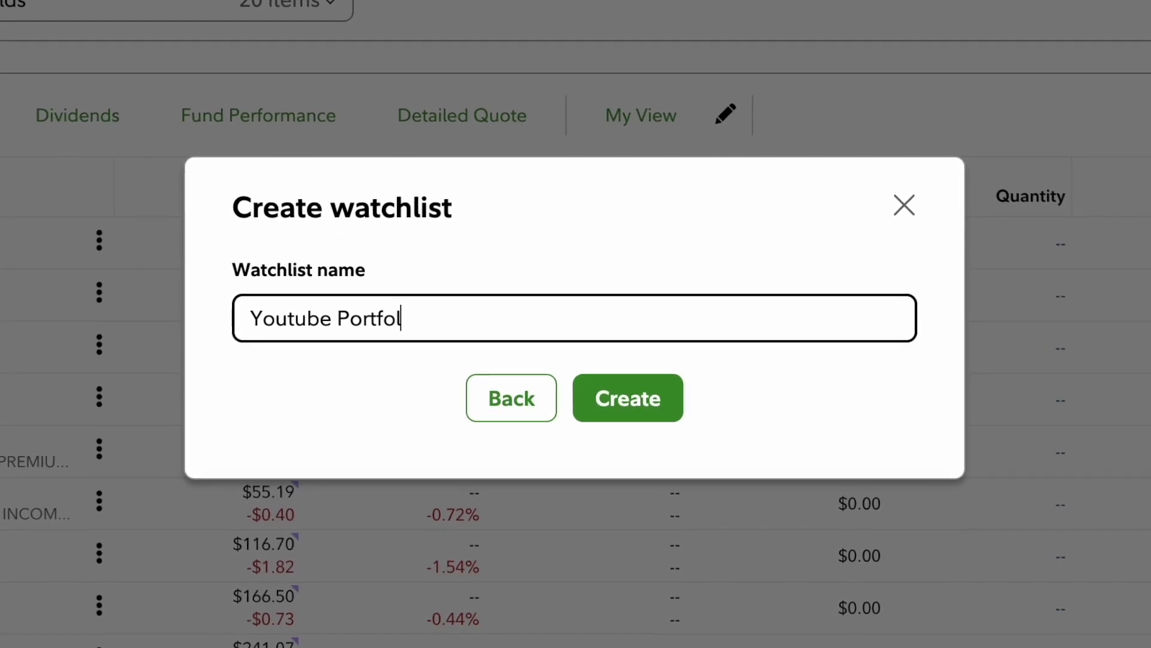
{"action": "left_click", "coordinate": [638, 387]}
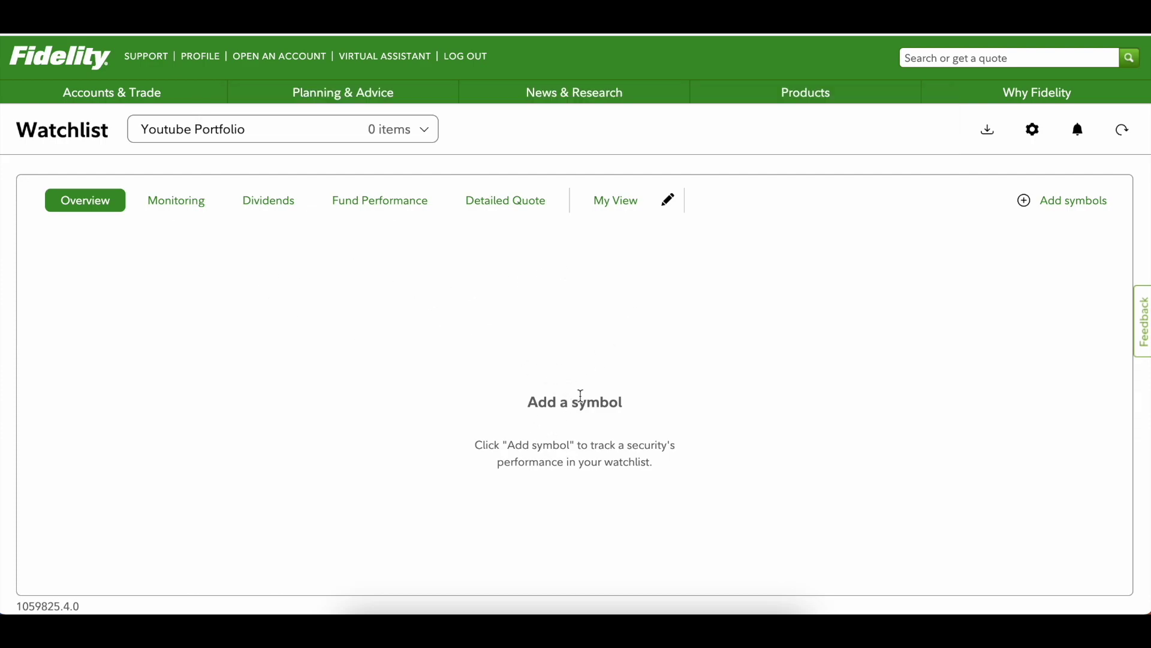
Step: Pick the symbols KO, PG, COST and AAPL for the Youtube Portfolio watchlist
{"action": "left_click", "coordinate": [1069, 209]}
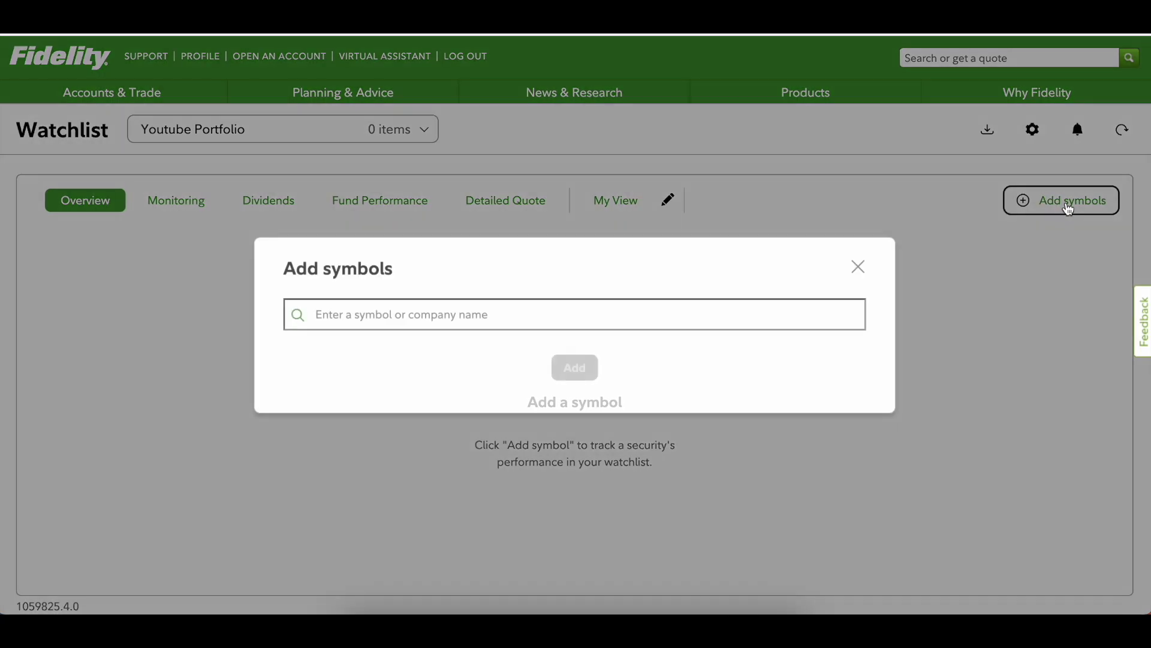
{"action": "left_click", "coordinate": [715, 314]}
{"action": "type", "text": "KO"}
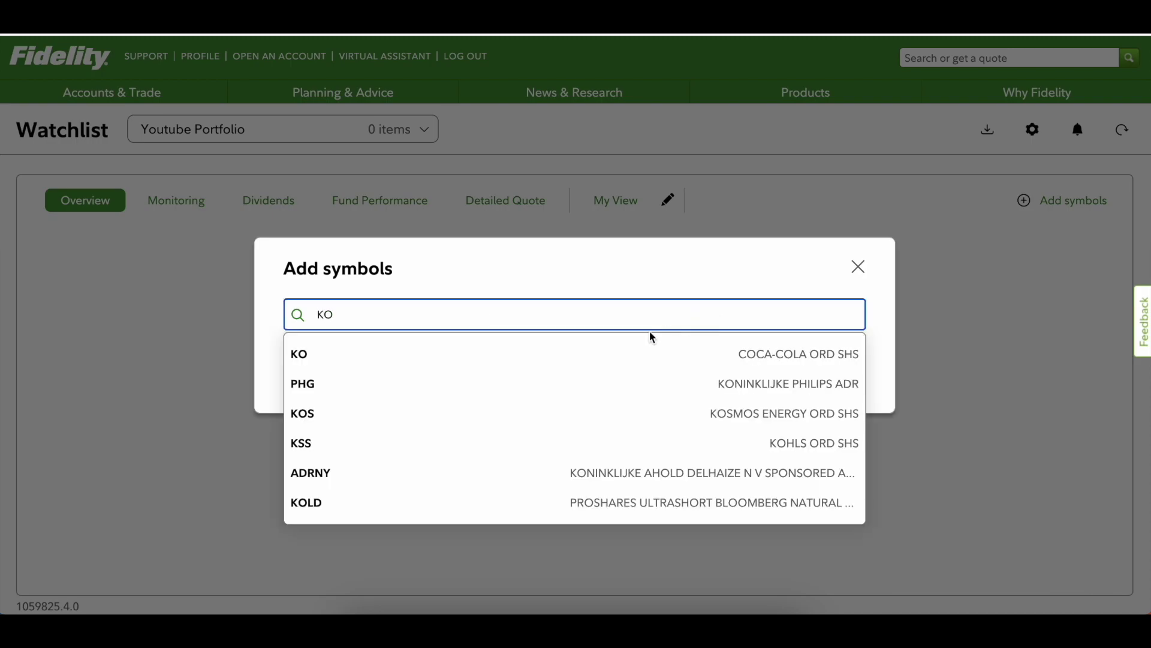
{"action": "left_click", "coordinate": [484, 365]}
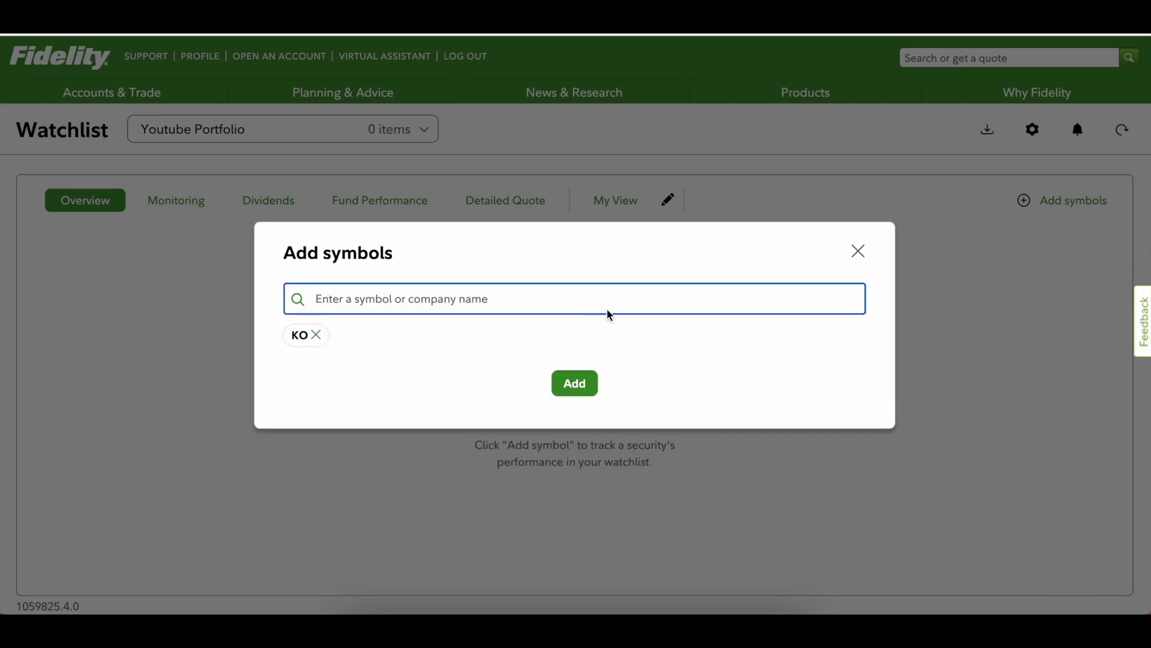
{"action": "type", "text": "PH"}
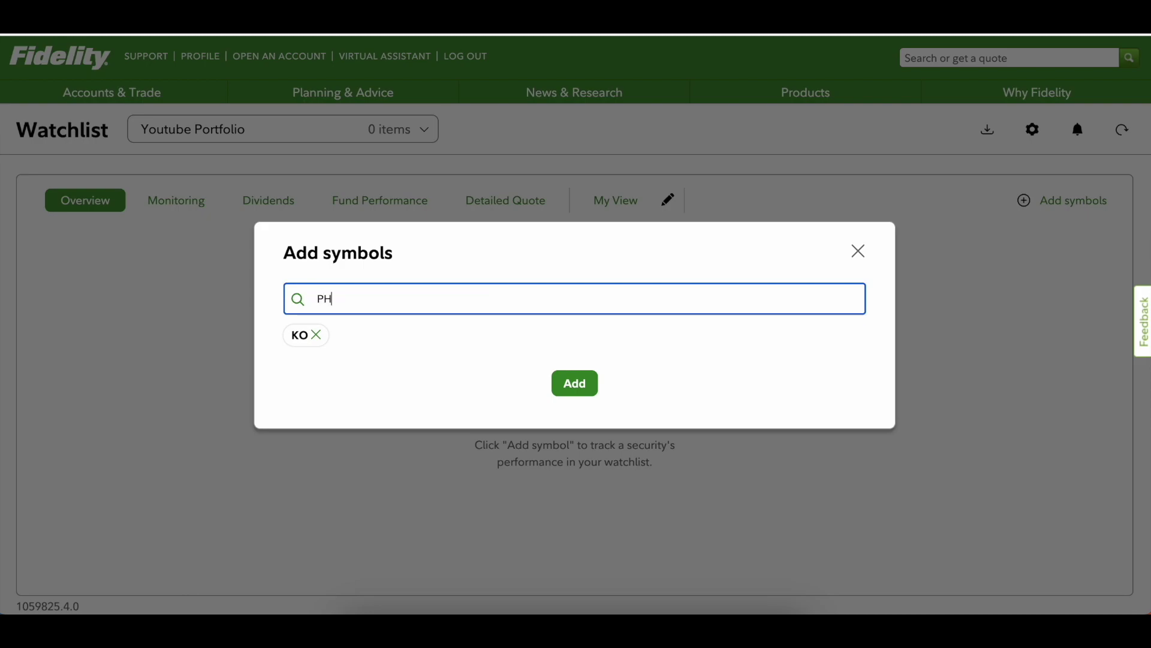
{"action": "key", "text": "BackSpace"}
{"action": "type", "text": "G"}
{"action": "left_click", "coordinate": [473, 340]}
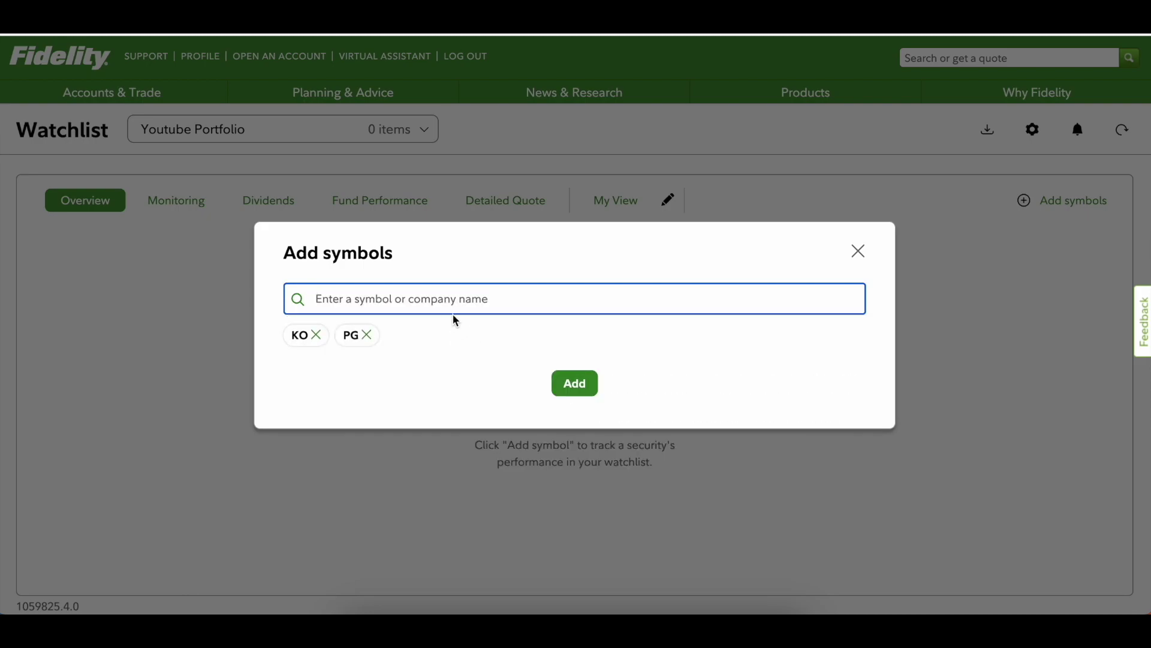
{"action": "type", "text": "COST"}
{"action": "left_click", "coordinate": [437, 324]}
{"action": "type", "text": "AAPL"}
{"action": "left_click", "coordinate": [336, 336]}
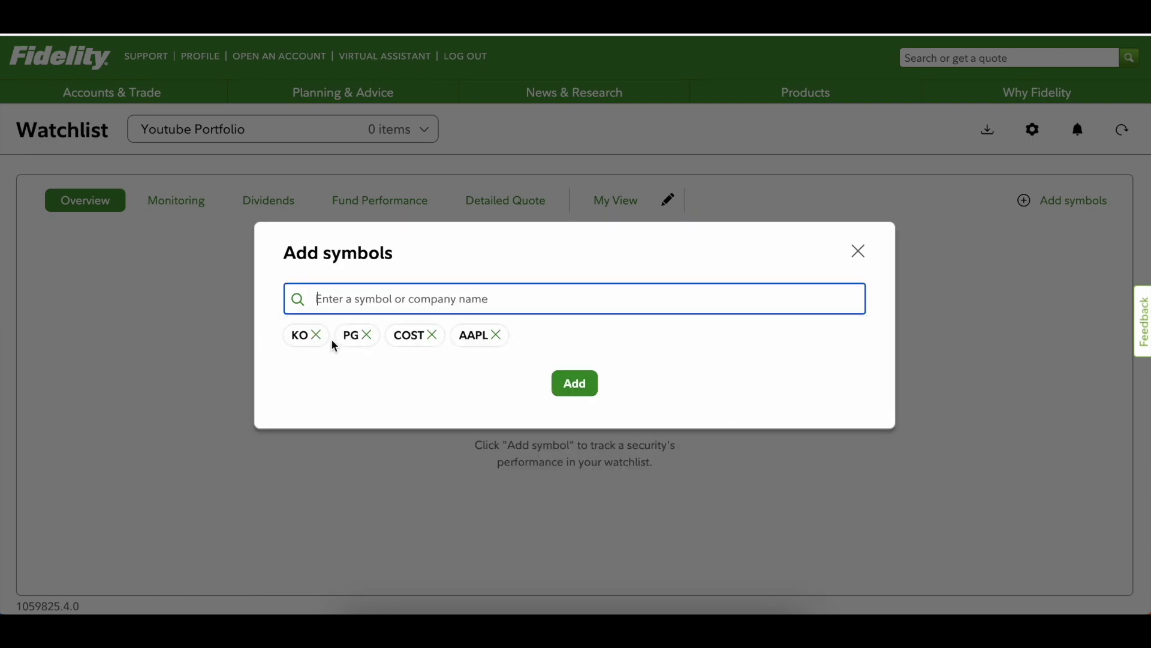
Step: Include MSFT in the selection and add all the picked symbols to the watchlist
{"action": "type", "text": "MIC"}
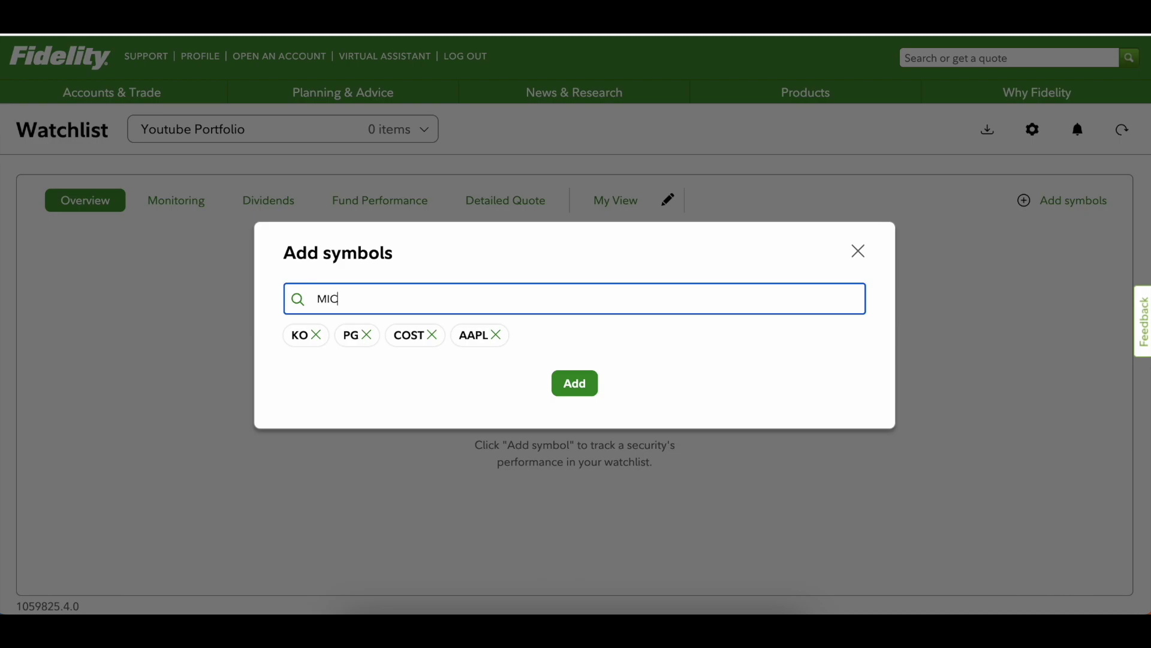
{"action": "key", "text": "BackSpace"}
{"action": "type", "text": "SF"}
{"action": "key", "text": "BackSpace"}
{"action": "key", "text": "BackSpace"}
{"action": "key", "text": "BackSpace"}
{"action": "type", "text": "SFT"}
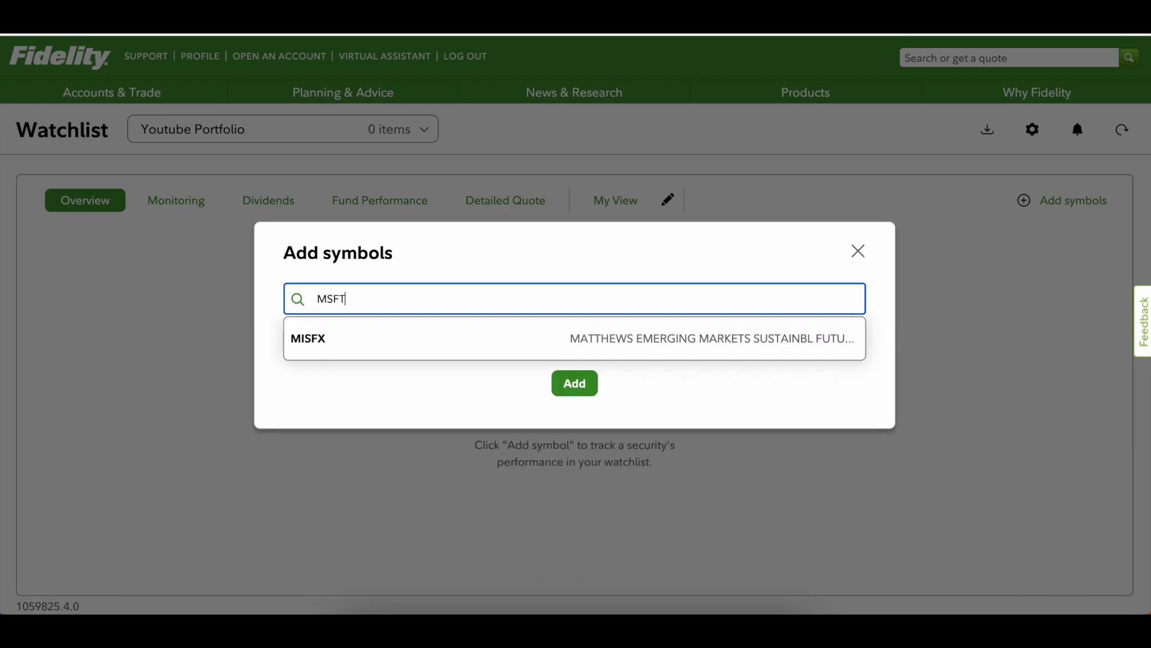
{"action": "left_click", "coordinate": [367, 336]}
{"action": "left_click", "coordinate": [569, 382]}
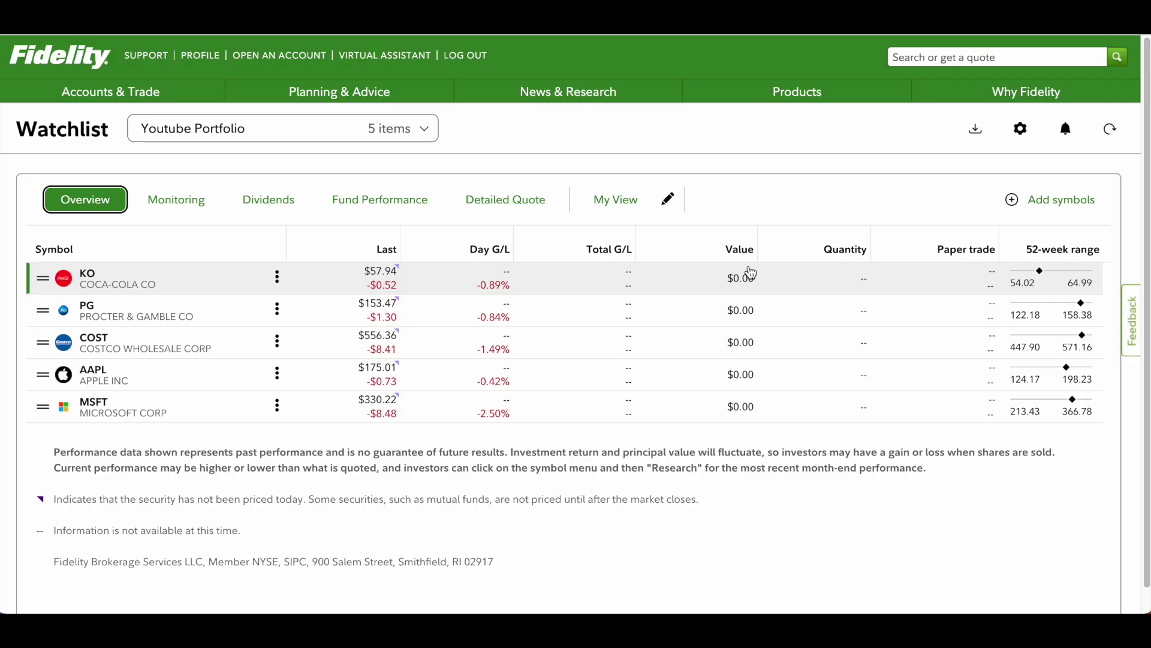
Step: Examine the Bid and Ask columns of the watchlist in the Monitoring view
{"action": "left_click", "coordinate": [186, 204]}
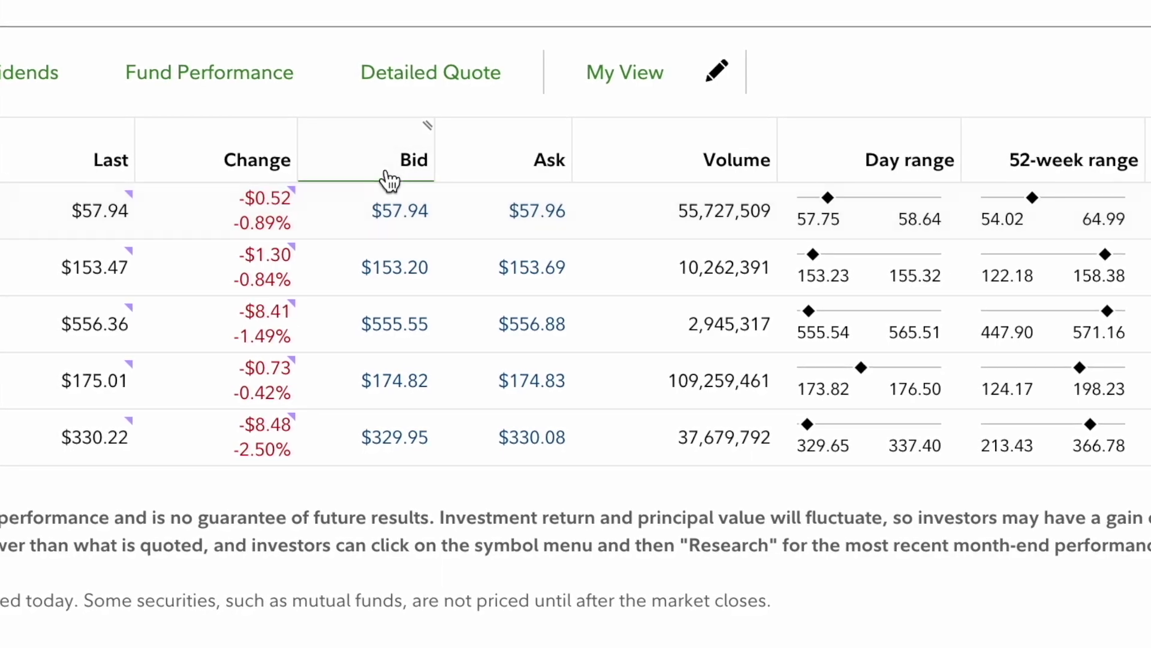
{"action": "left_click", "coordinate": [403, 174]}
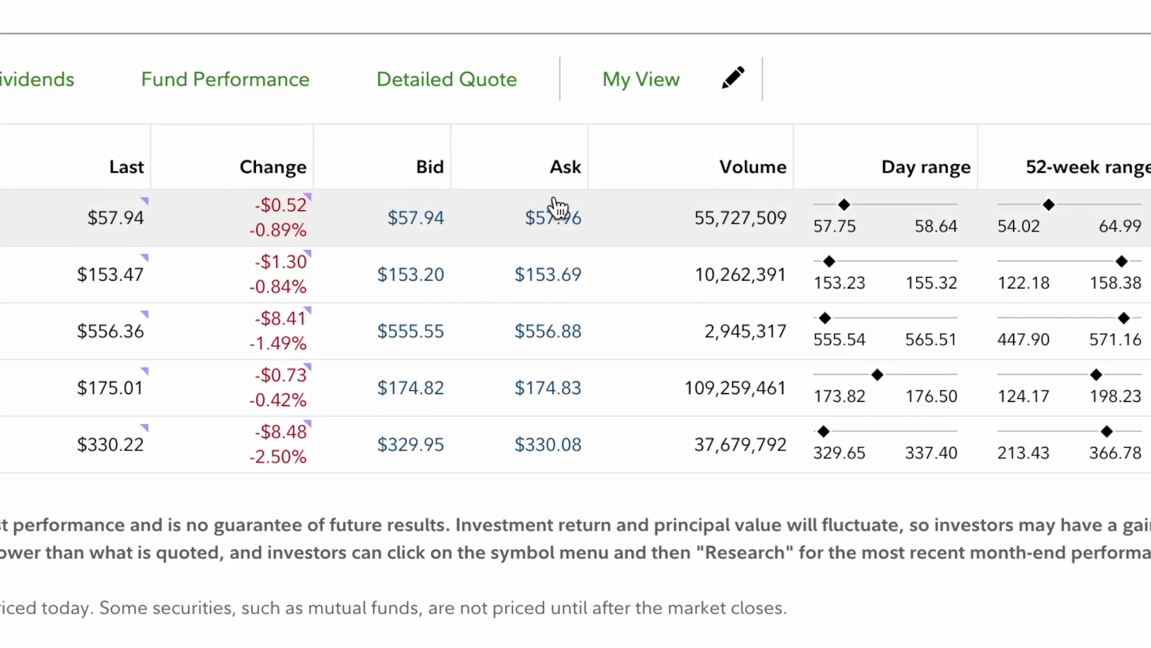
{"action": "left_click", "coordinate": [563, 171]}
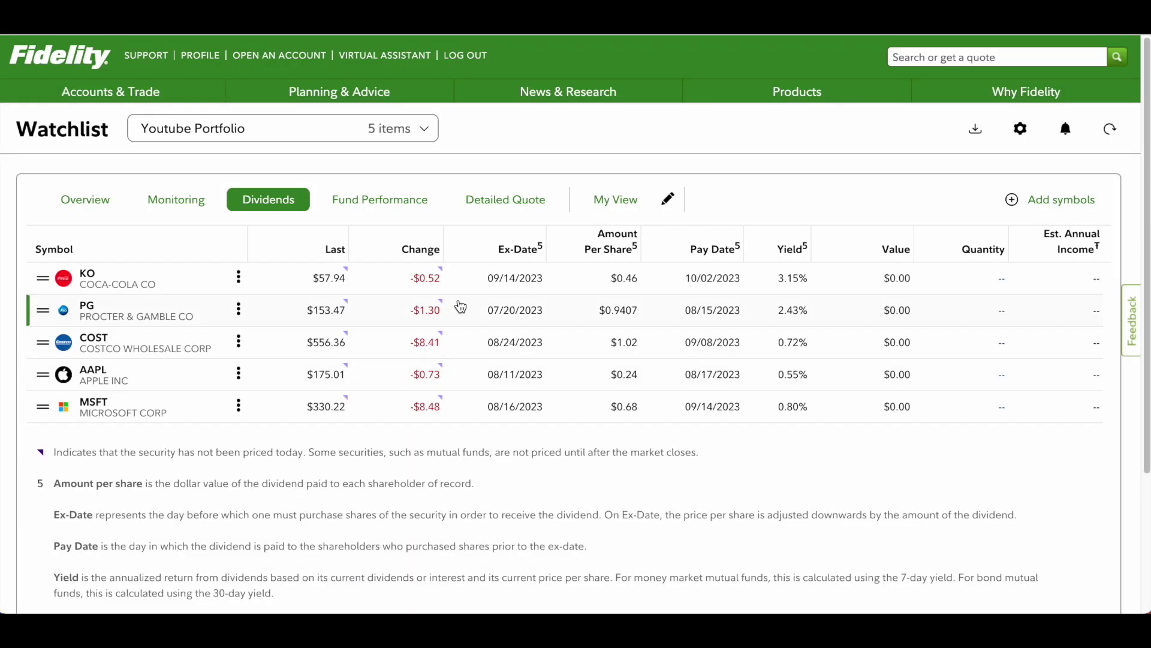
Step: Show the Dividends view of the watchlist and add the symbol O to it
{"action": "left_click", "coordinate": [307, 204]}
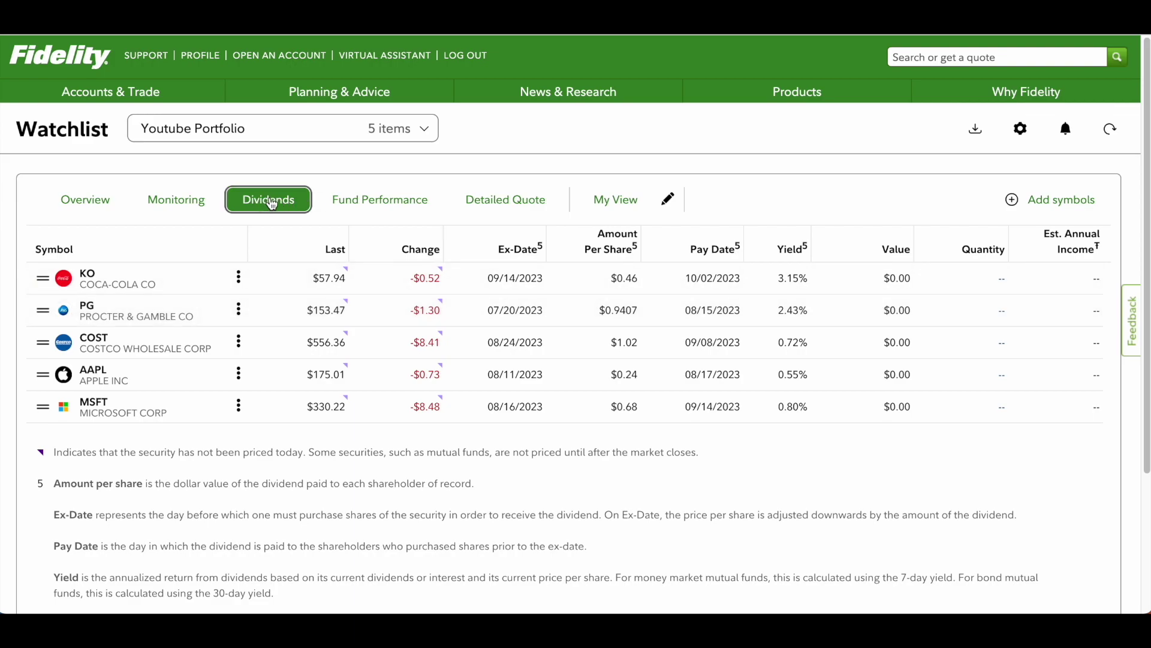
{"action": "left_click", "coordinate": [1050, 201]}
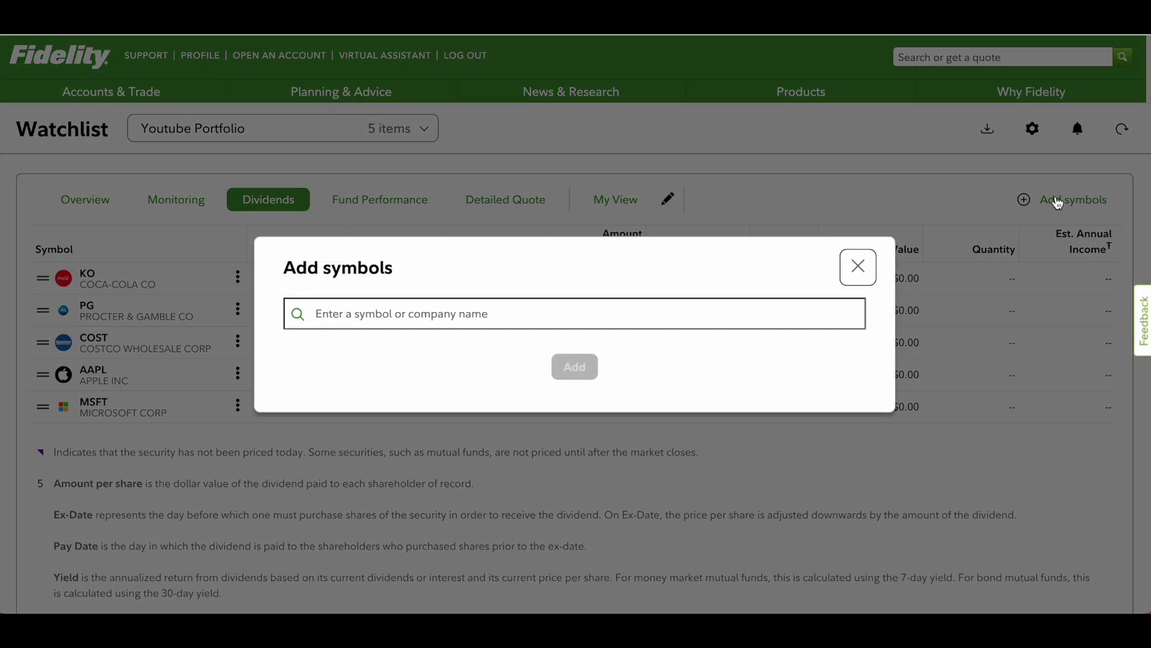
{"action": "left_click", "coordinate": [609, 313]}
{"action": "type", "text": "O"}
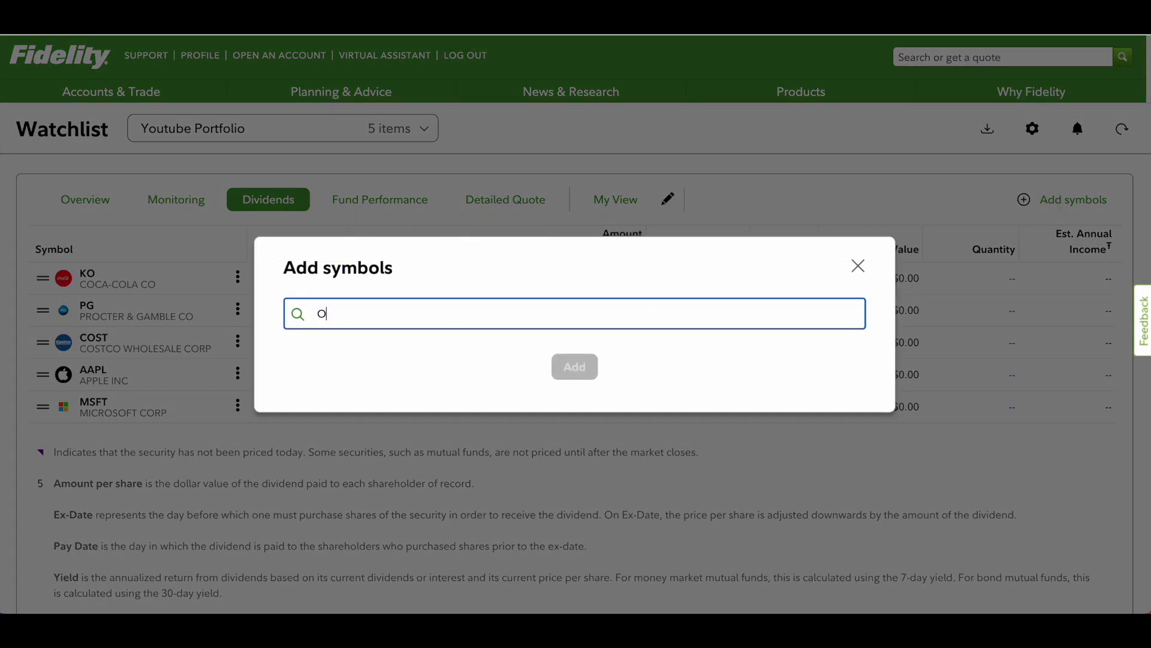
{"action": "left_click", "coordinate": [563, 365]}
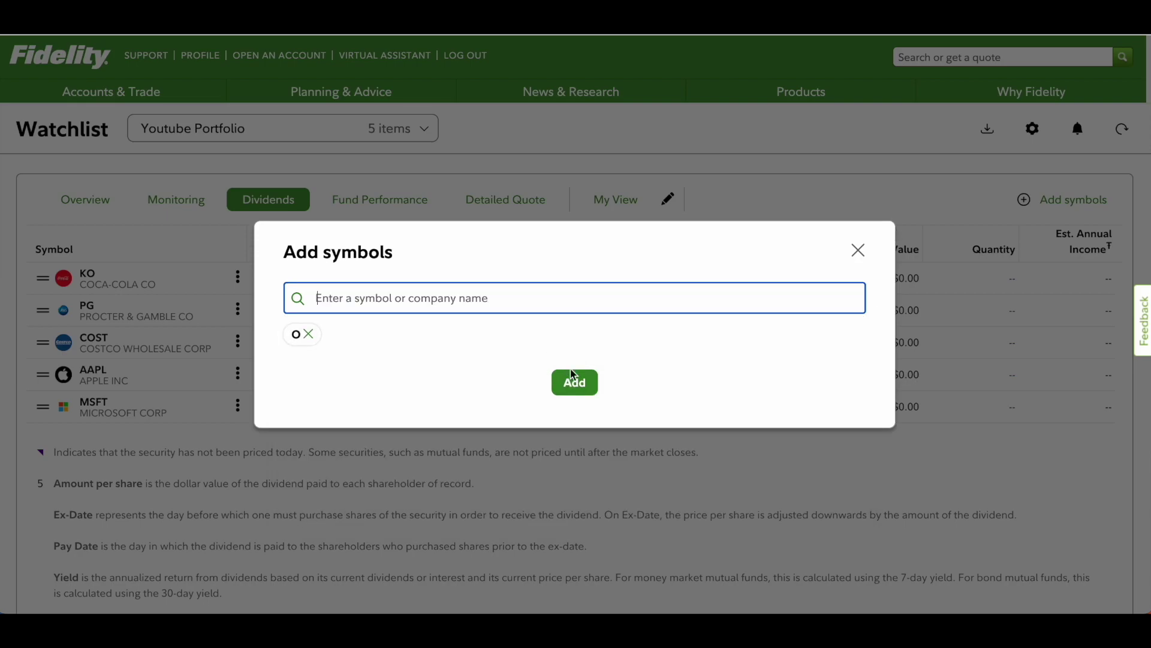
{"action": "left_click", "coordinate": [572, 375]}
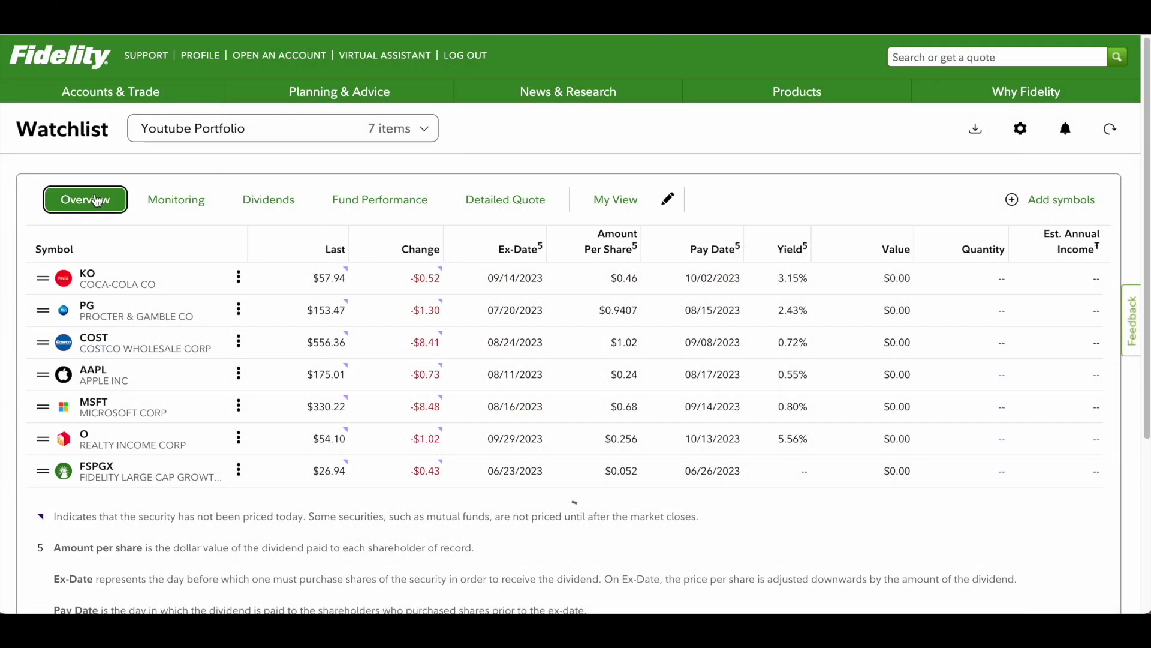
Step: Return to the Dividends view, fill in a KO paper trade of 100 shares at $57.94, and close it without saving
{"action": "left_click", "coordinate": [268, 204]}
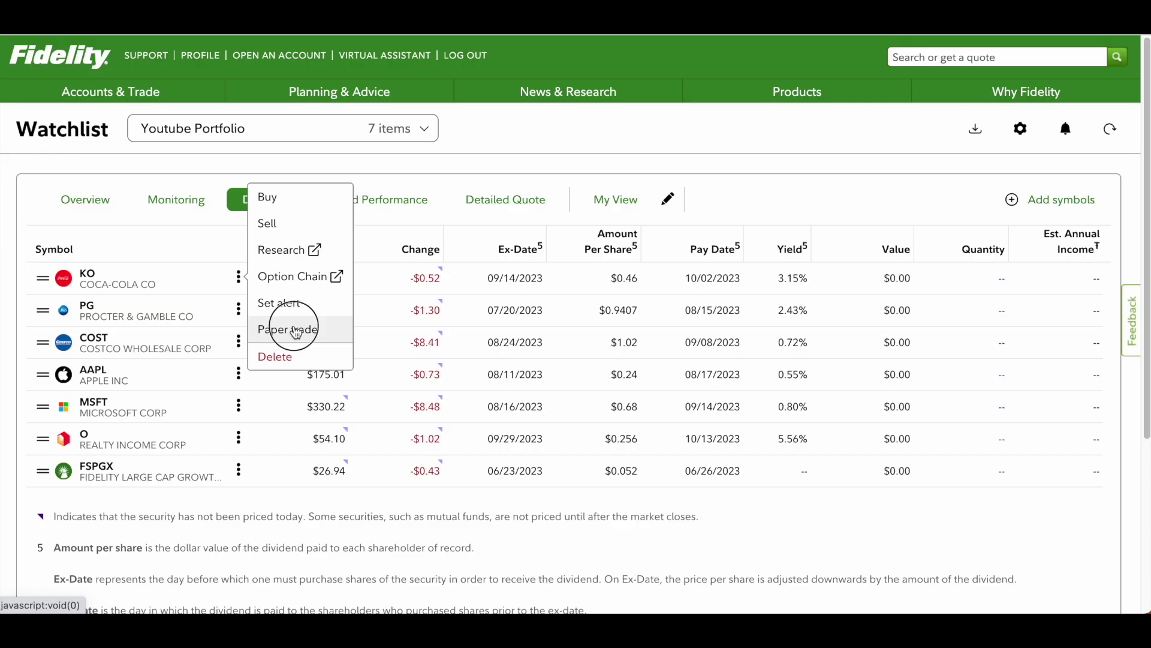
{"action": "left_click", "coordinate": [423, 271]}
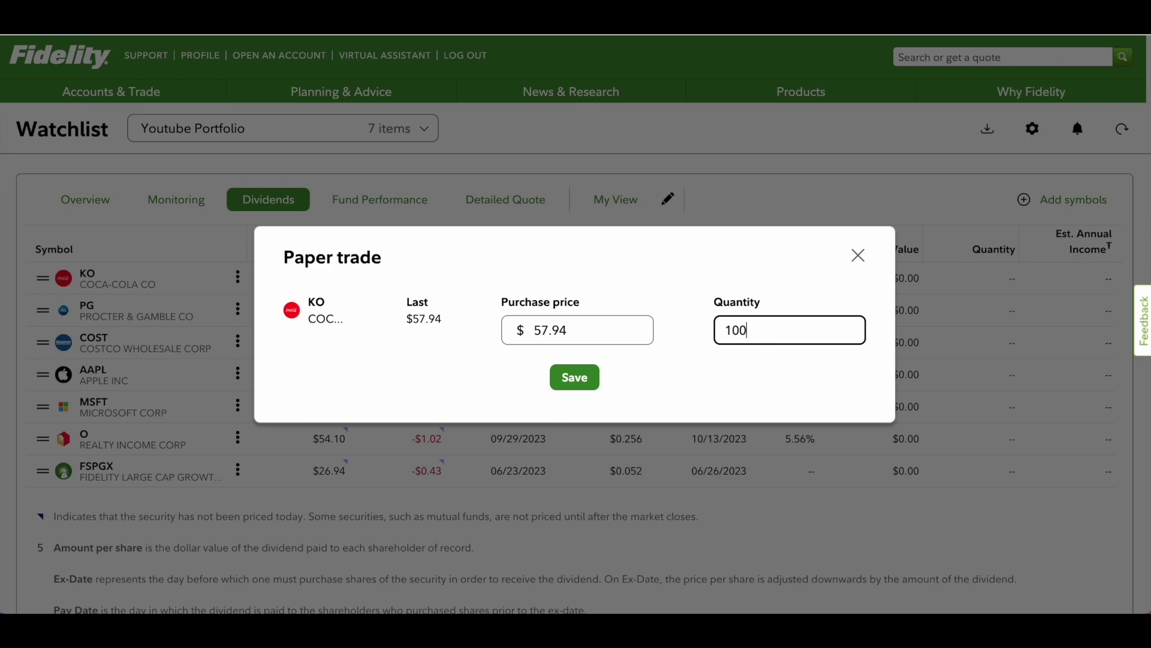
{"action": "left_click", "coordinate": [708, 378]}
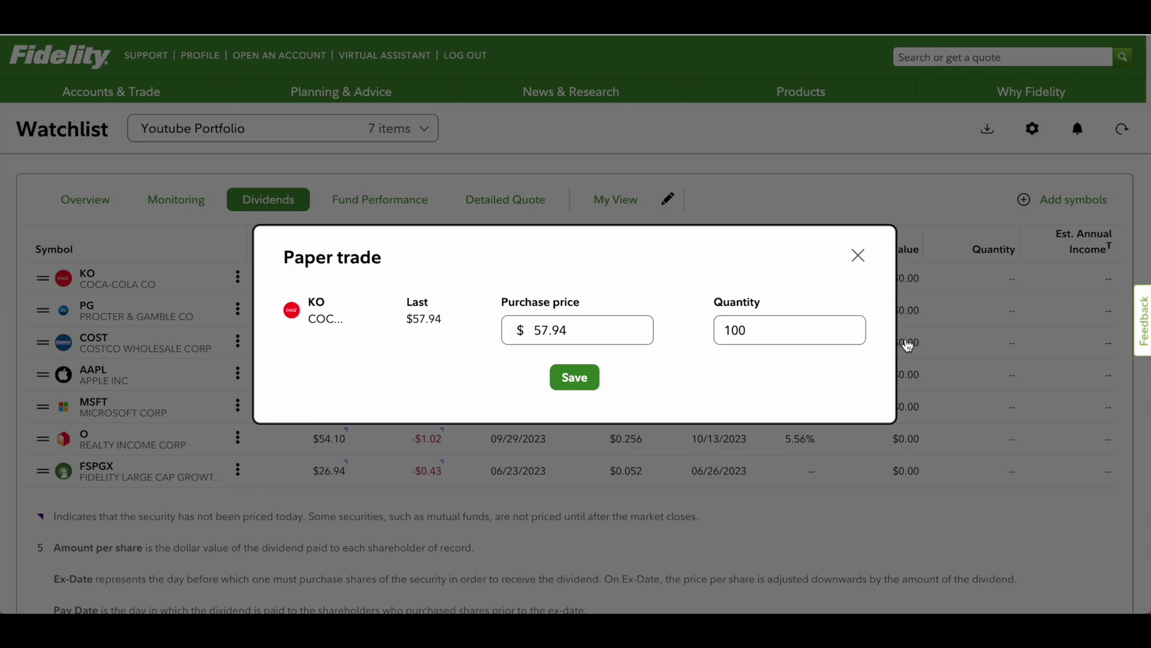
{"action": "left_click", "coordinate": [860, 256]}
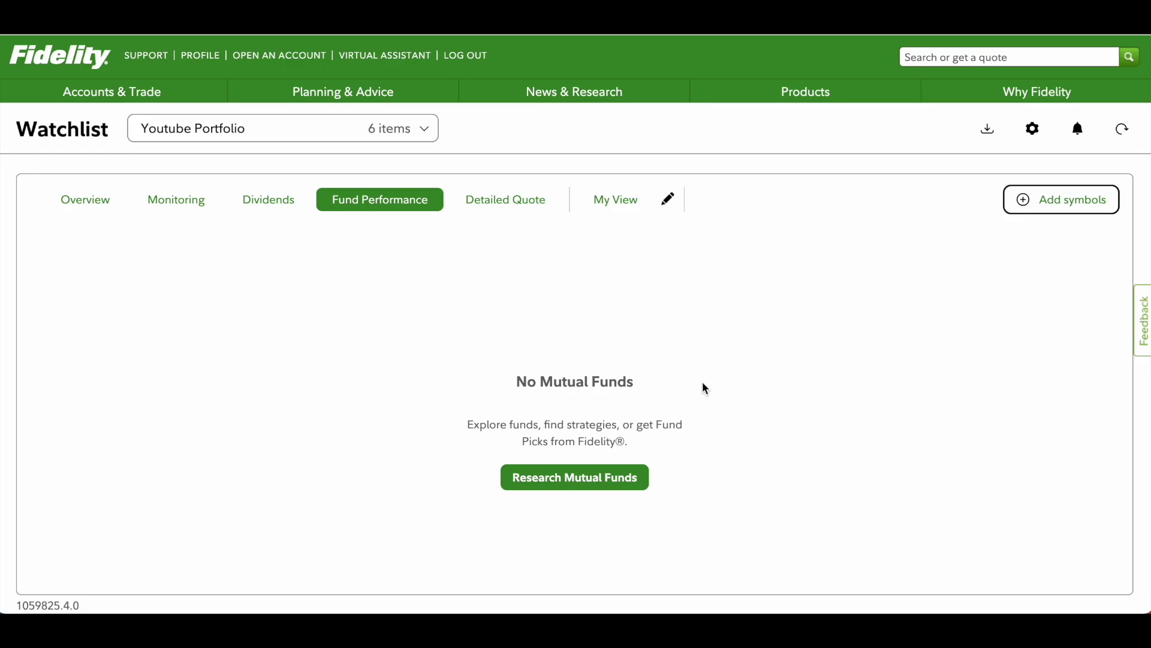
Step: Add the funds SCHD and FSPGX to the Youtube Portfolio watchlist from the Fund Performance view
{"action": "left_click", "coordinate": [1051, 207]}
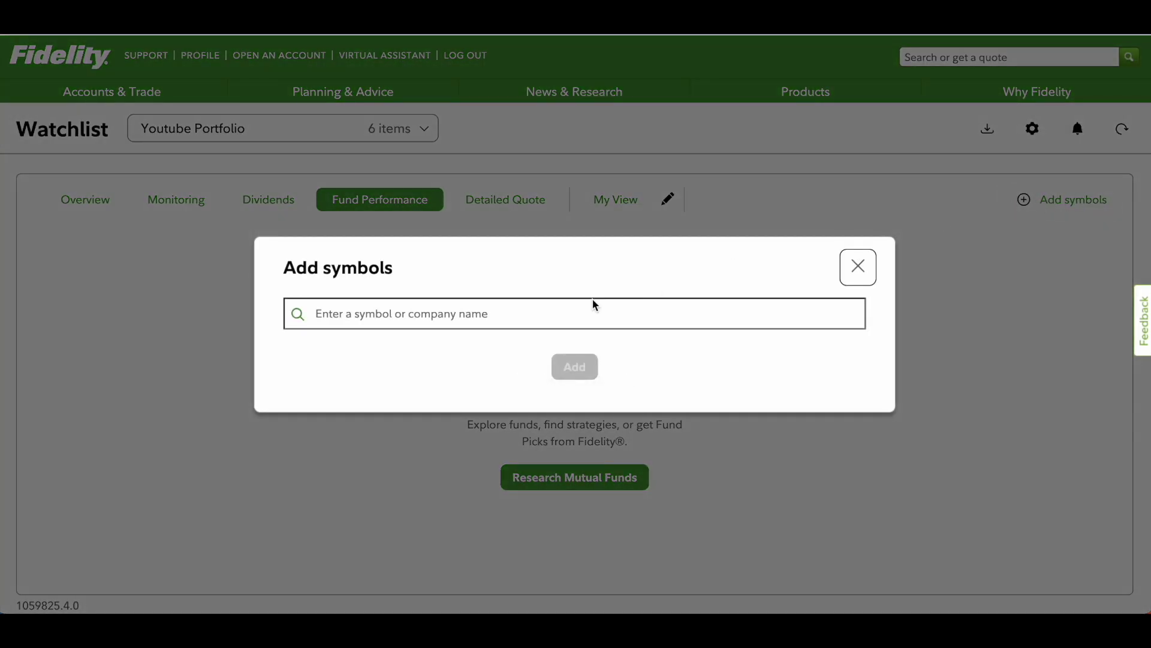
{"action": "type", "text": "SCHD"}
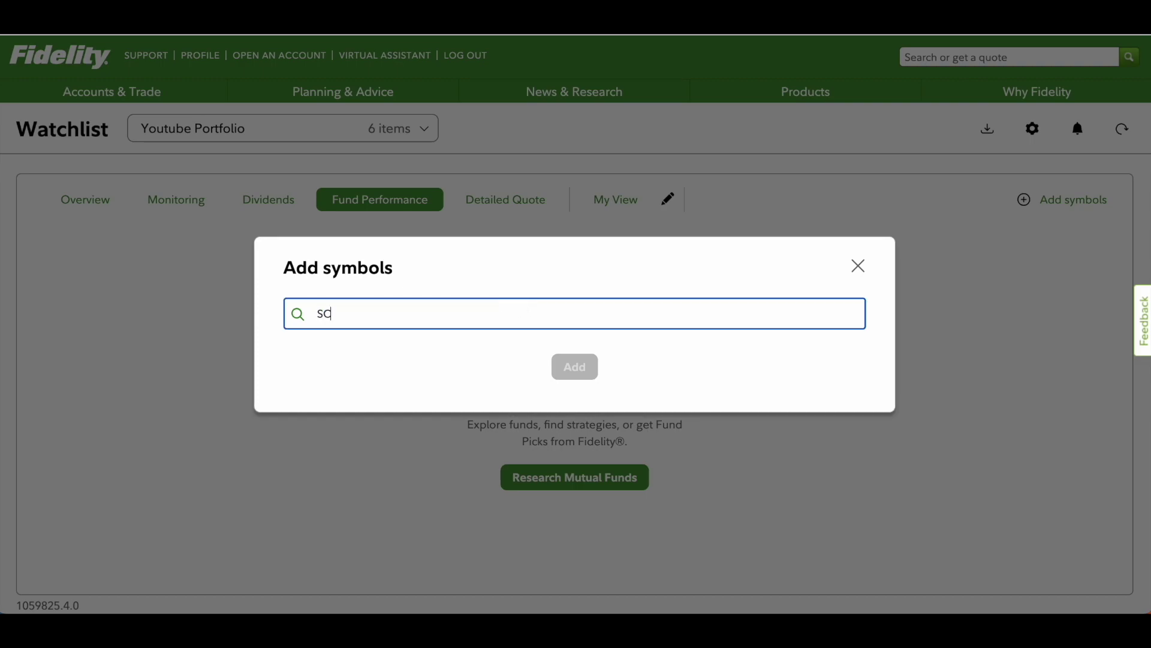
{"action": "left_click", "coordinate": [477, 353]}
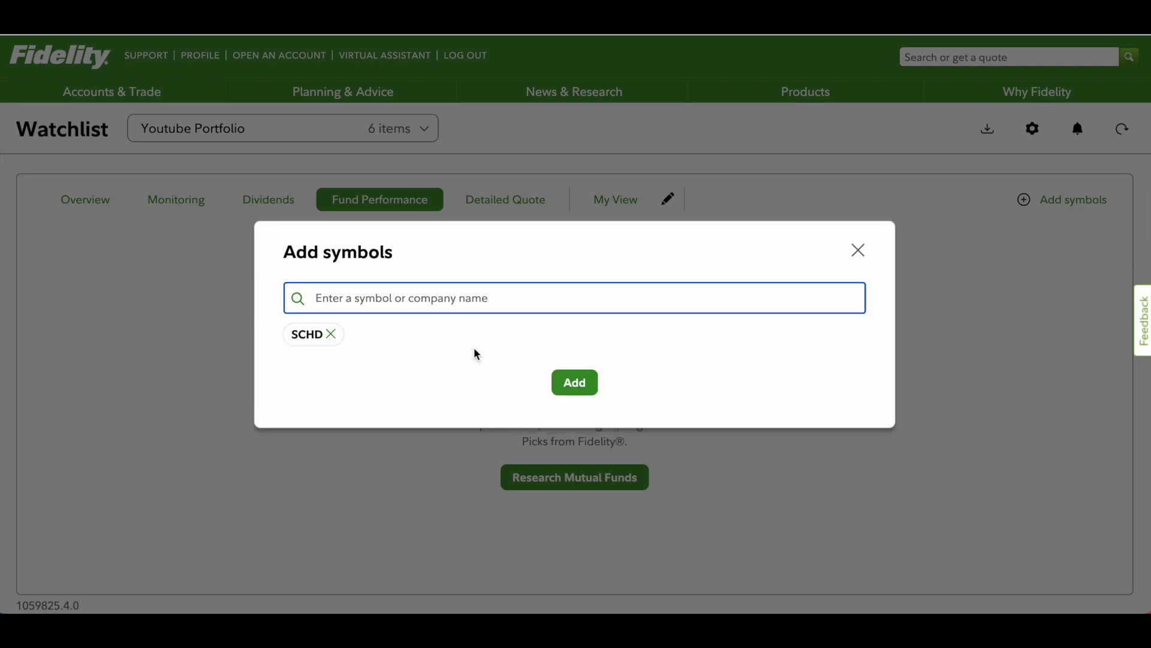
{"action": "type", "text": "FSPGX"}
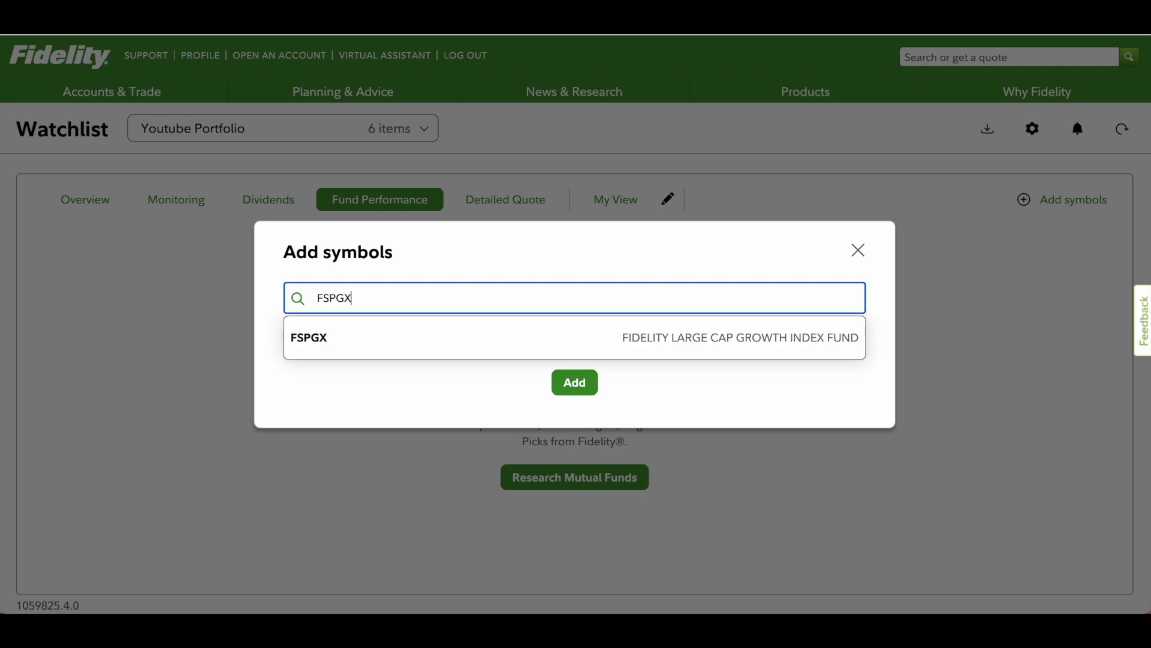
{"action": "left_click", "coordinate": [393, 338]}
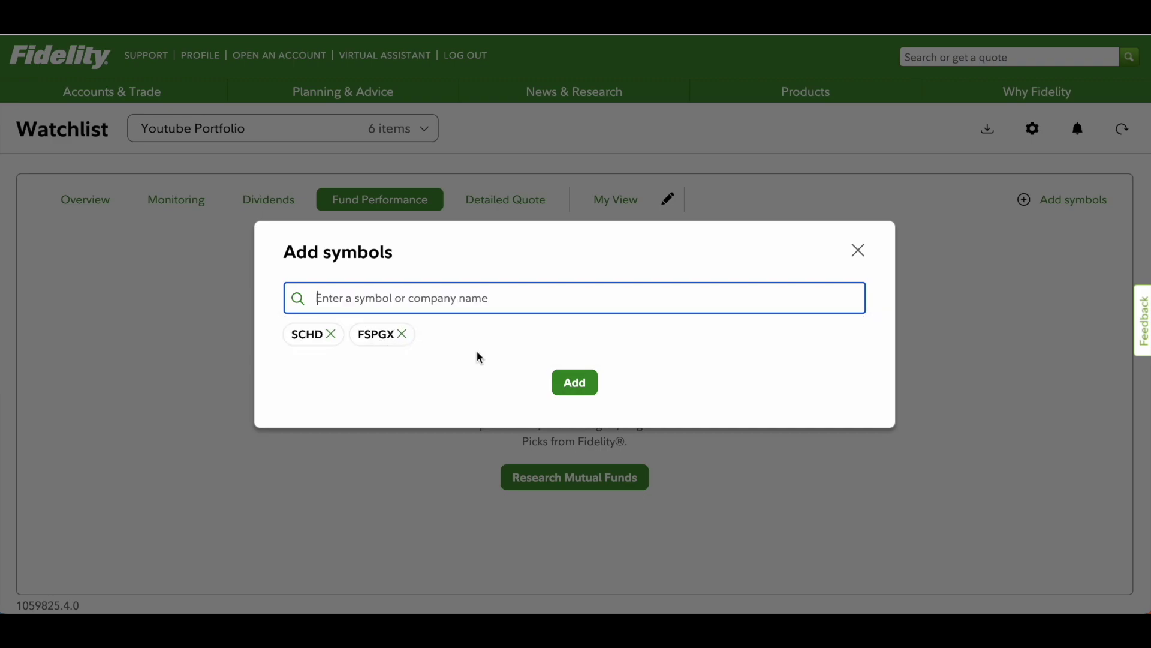
{"action": "type", "text": "FNILX"}
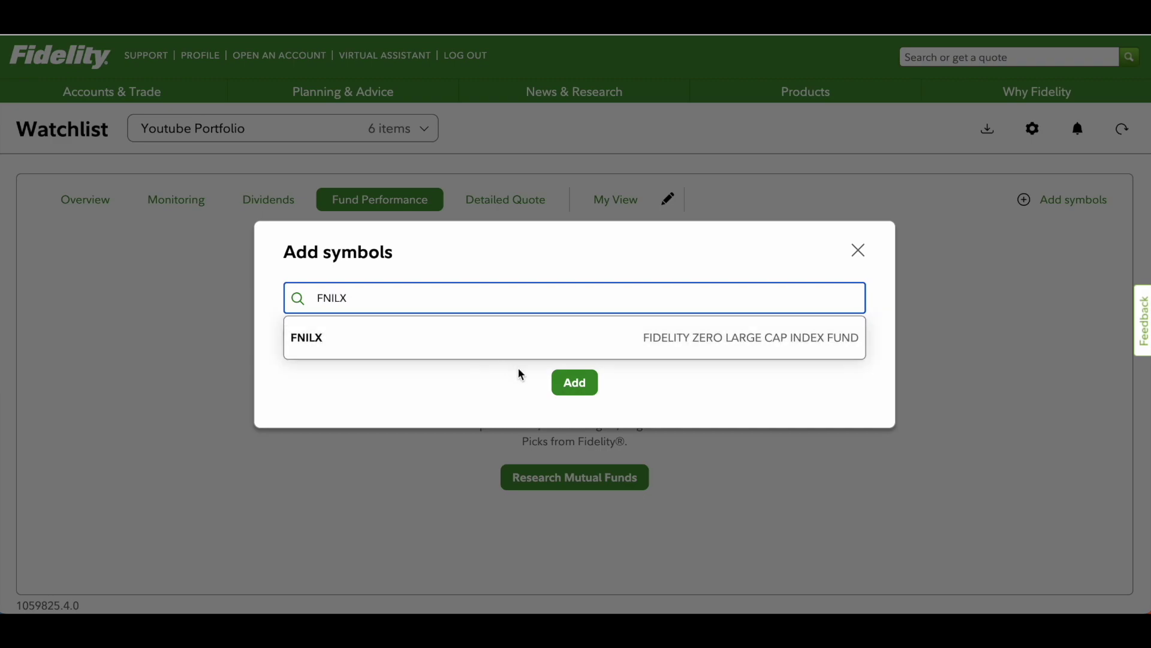
{"action": "left_click", "coordinate": [563, 382]}
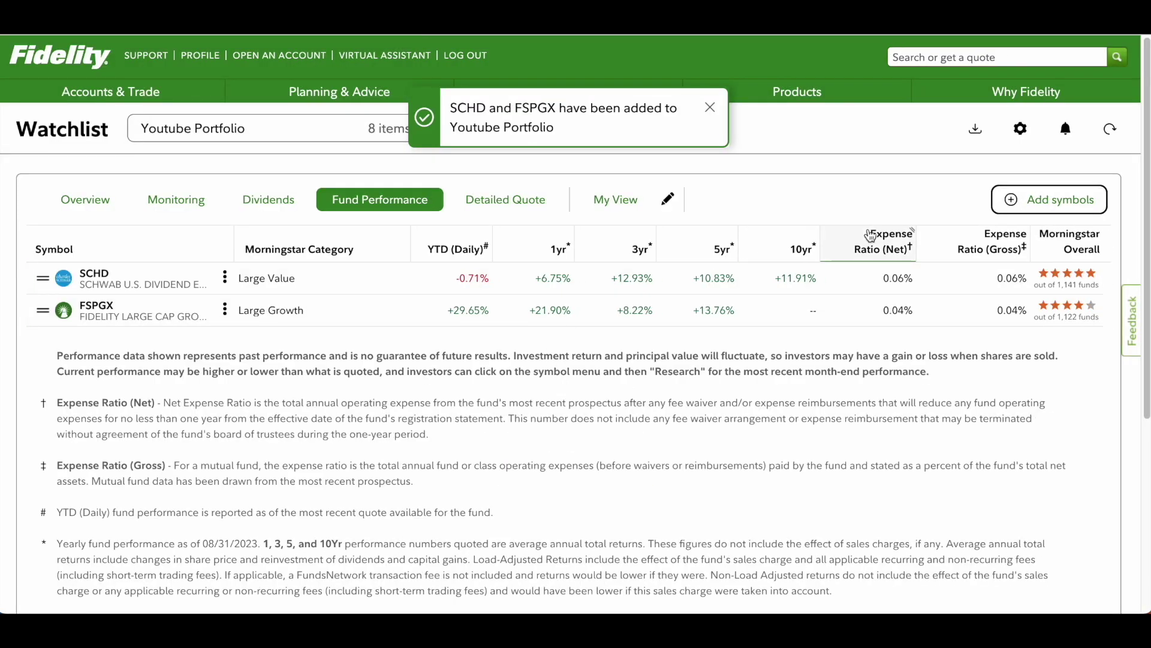
Step: Add the fund FNILX to the Youtube Portfolio watchlist
{"action": "left_click", "coordinate": [1036, 202]}
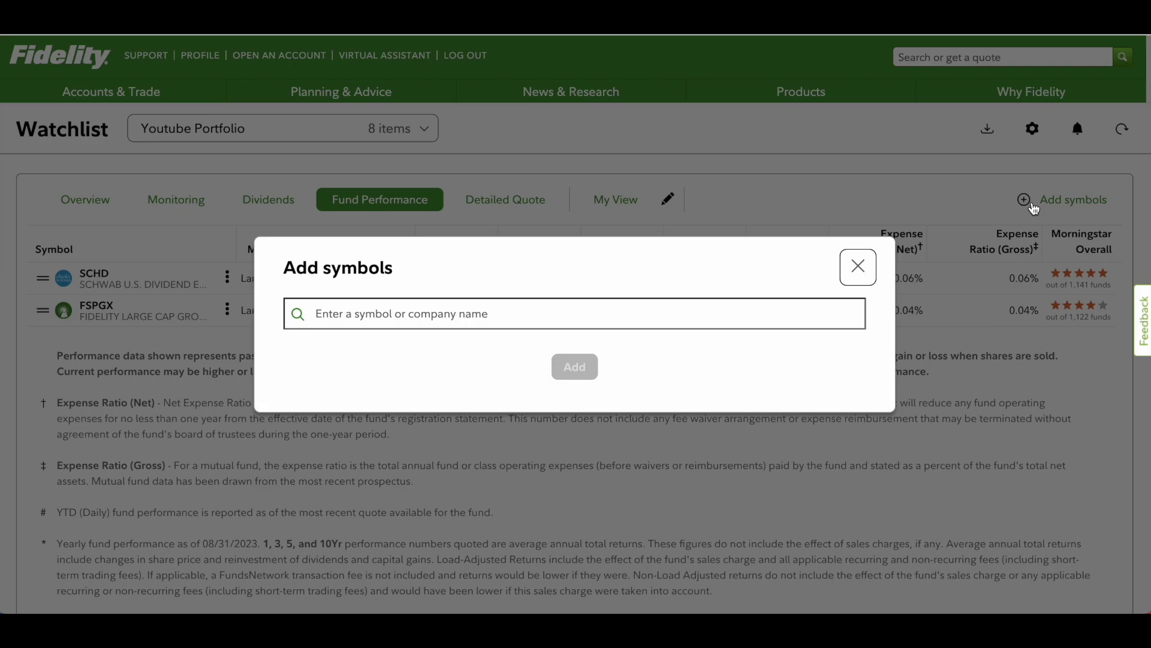
{"action": "type", "text": "FN"}
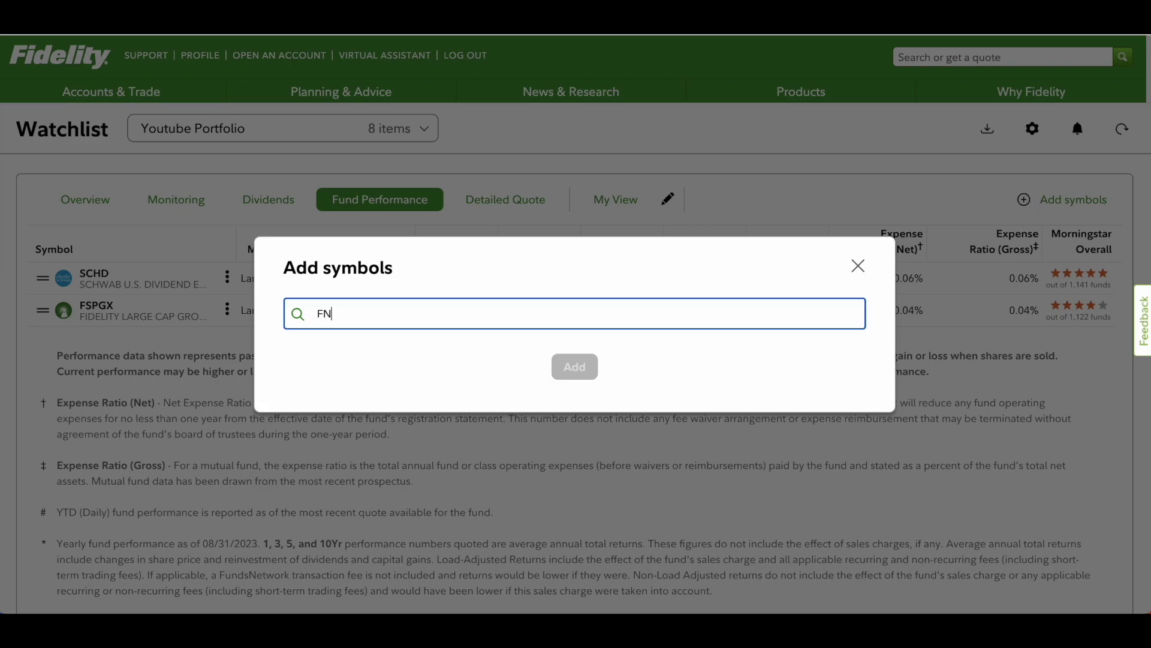
{"action": "type", "text": "ILX"}
{"action": "key", "text": "Return"}
{"action": "left_click", "coordinate": [585, 389]}
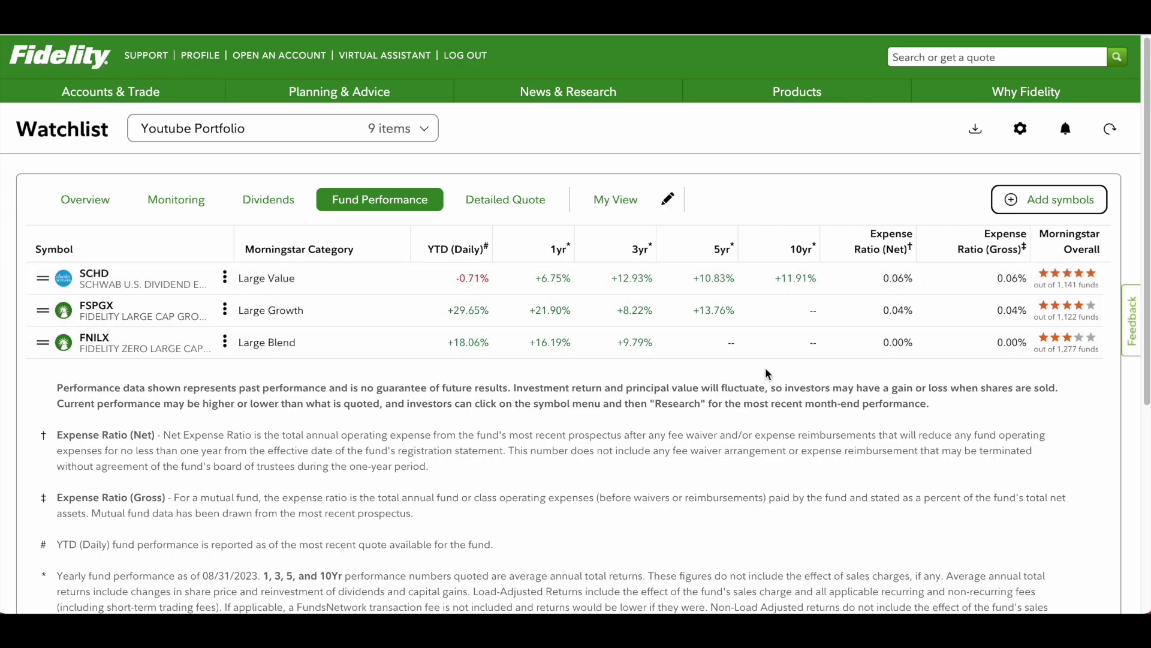
Step: Show the Detailed Quote view and delete SCHD from the watchlist
{"action": "left_click", "coordinate": [497, 198]}
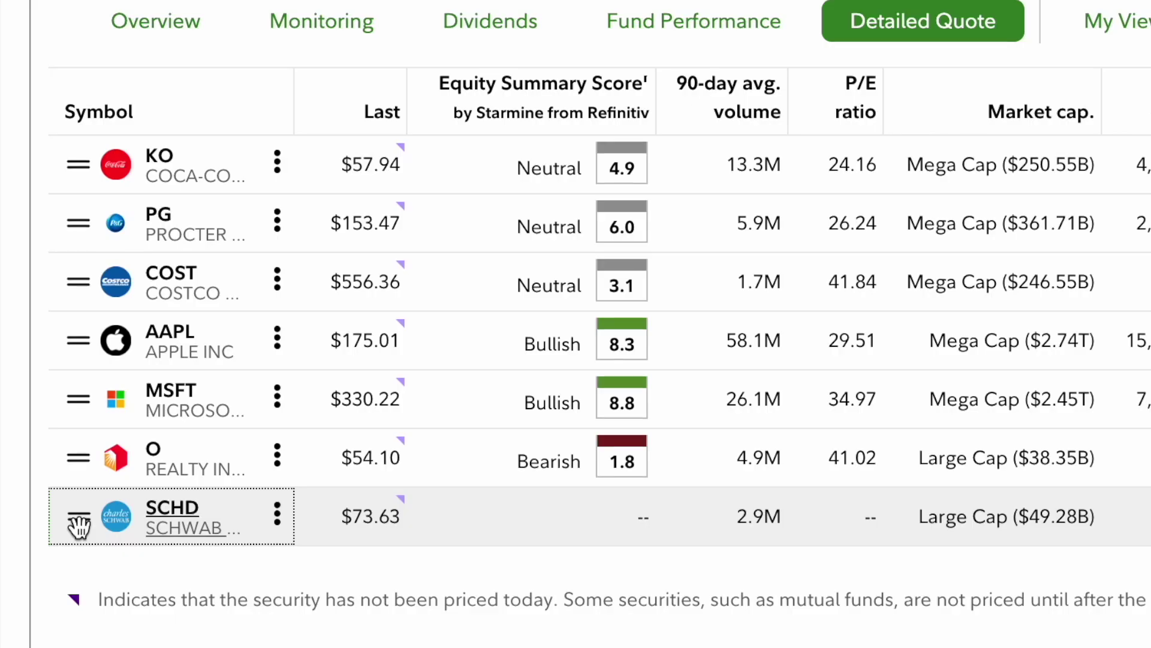
{"action": "left_click", "coordinate": [152, 470]}
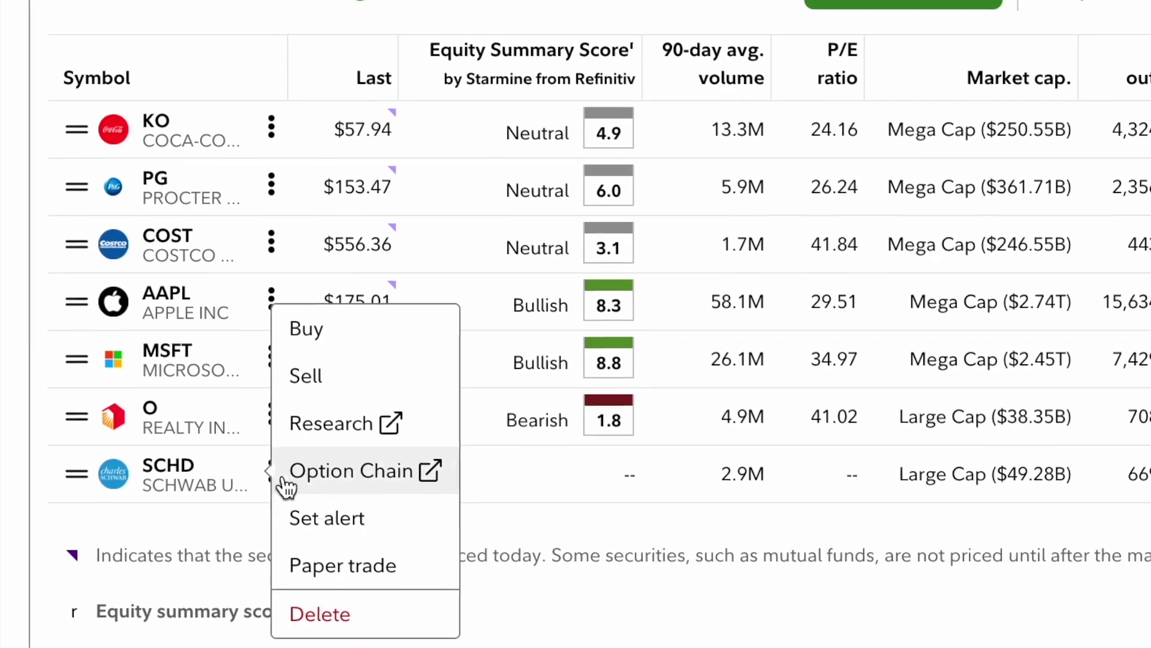
{"action": "left_click", "coordinate": [322, 566]}
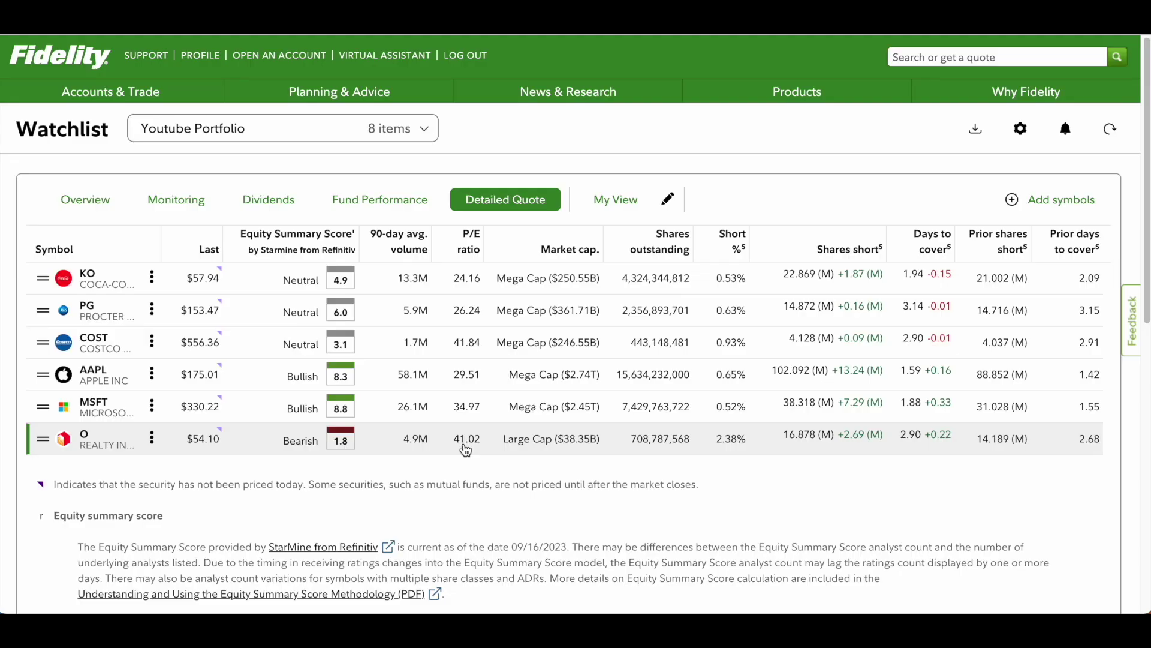
Step: Add the symbol TSLA to the watchlist from the Detailed Quote view
{"action": "left_click", "coordinate": [1028, 204]}
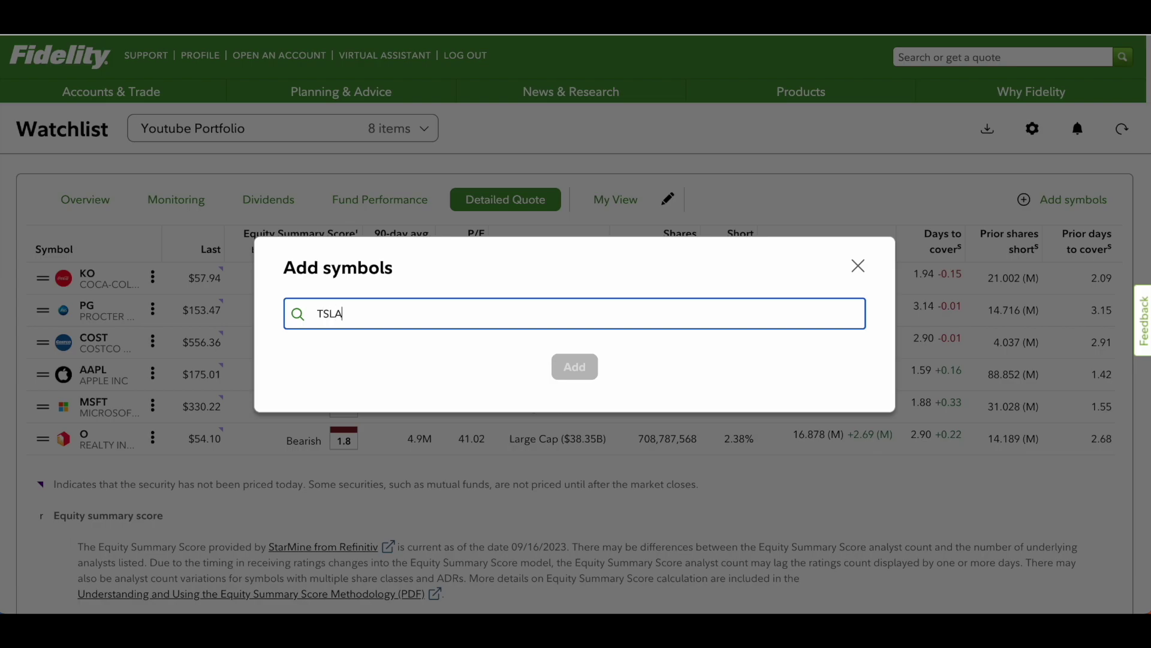
{"action": "type", "text": "TSLA"}
{"action": "left_click", "coordinate": [466, 361]}
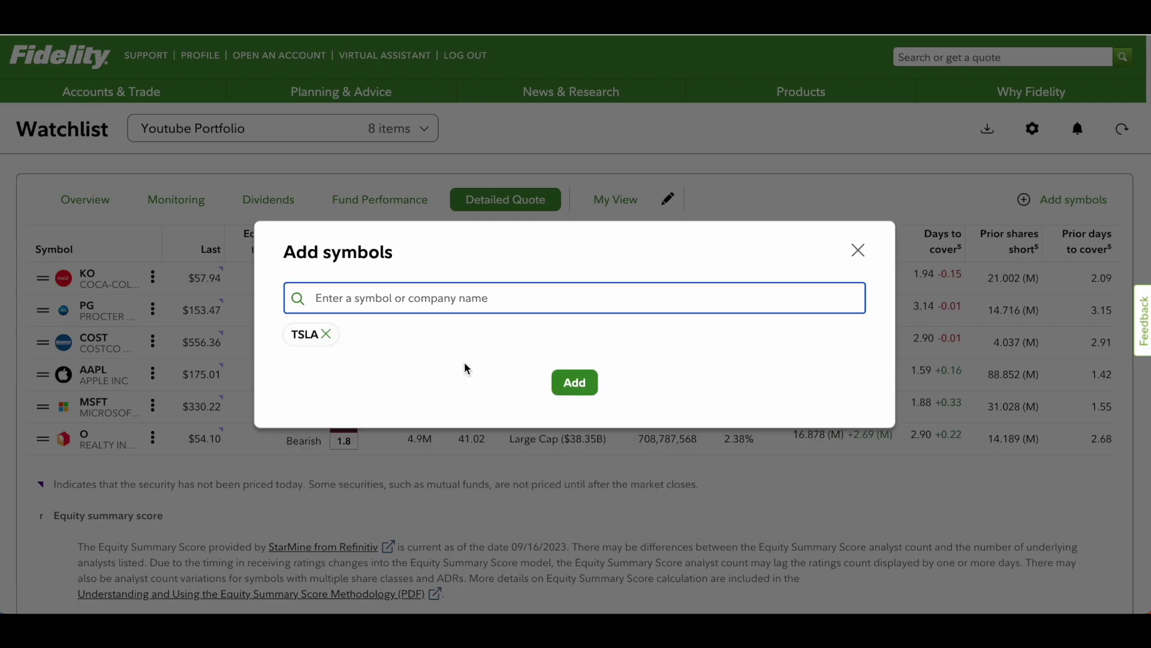
{"action": "left_click", "coordinate": [565, 382]}
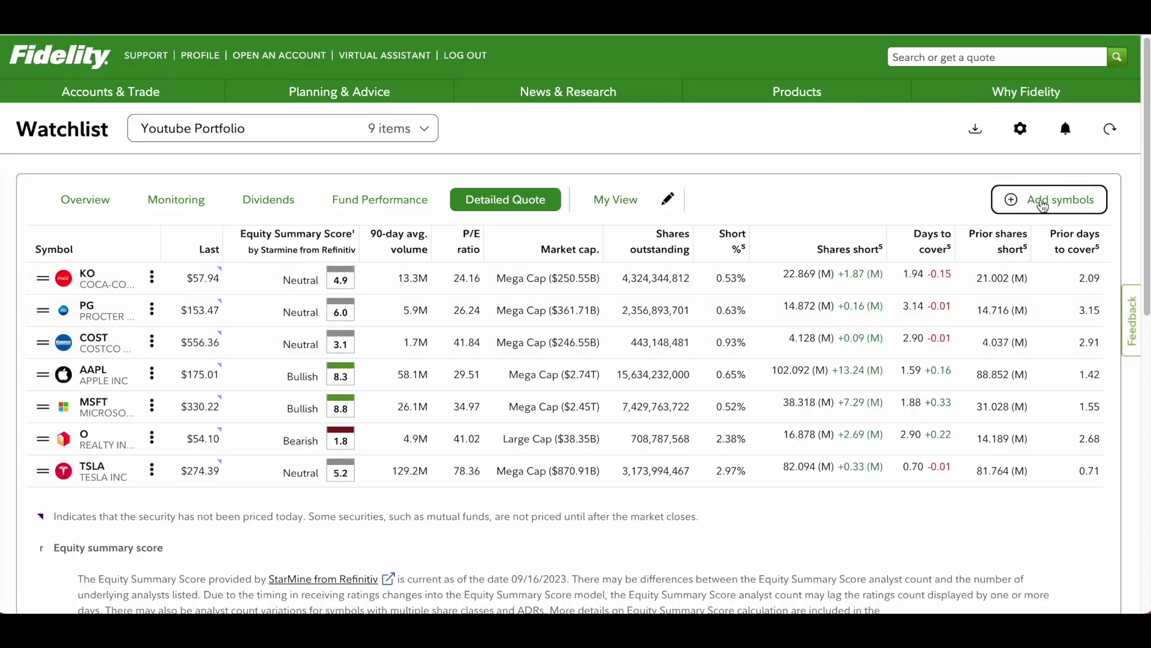
Step: Add the symbol LCID to the watchlist and delete it again
{"action": "left_click", "coordinate": [1043, 204]}
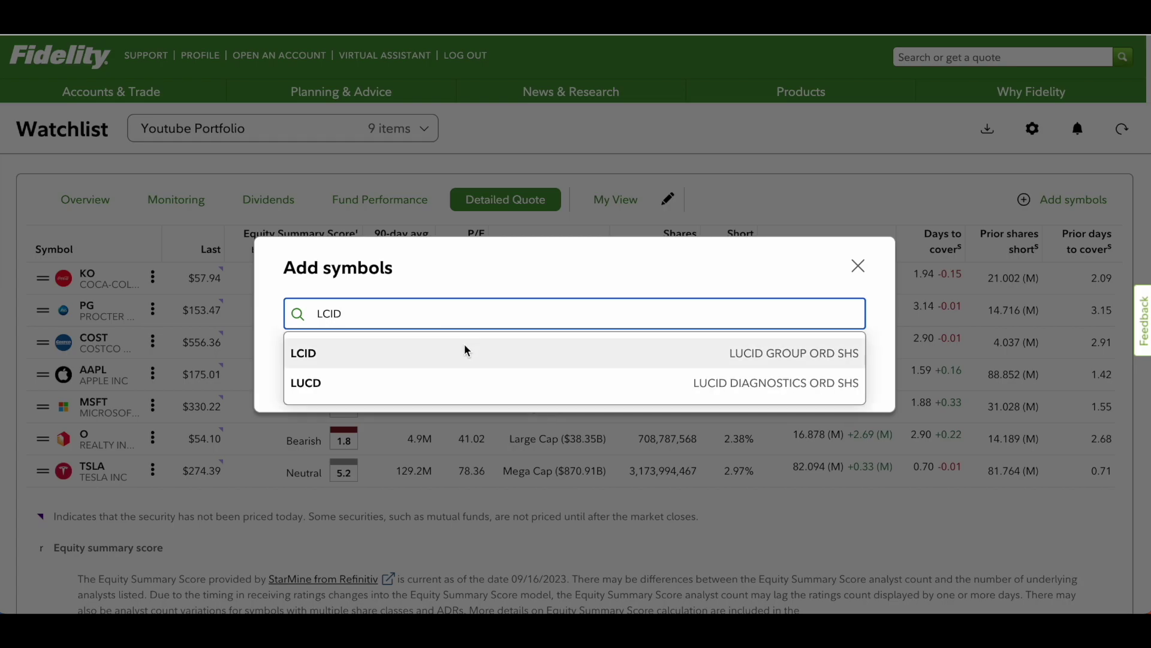
{"action": "left_click", "coordinate": [465, 350]}
{"action": "left_click", "coordinate": [574, 381]}
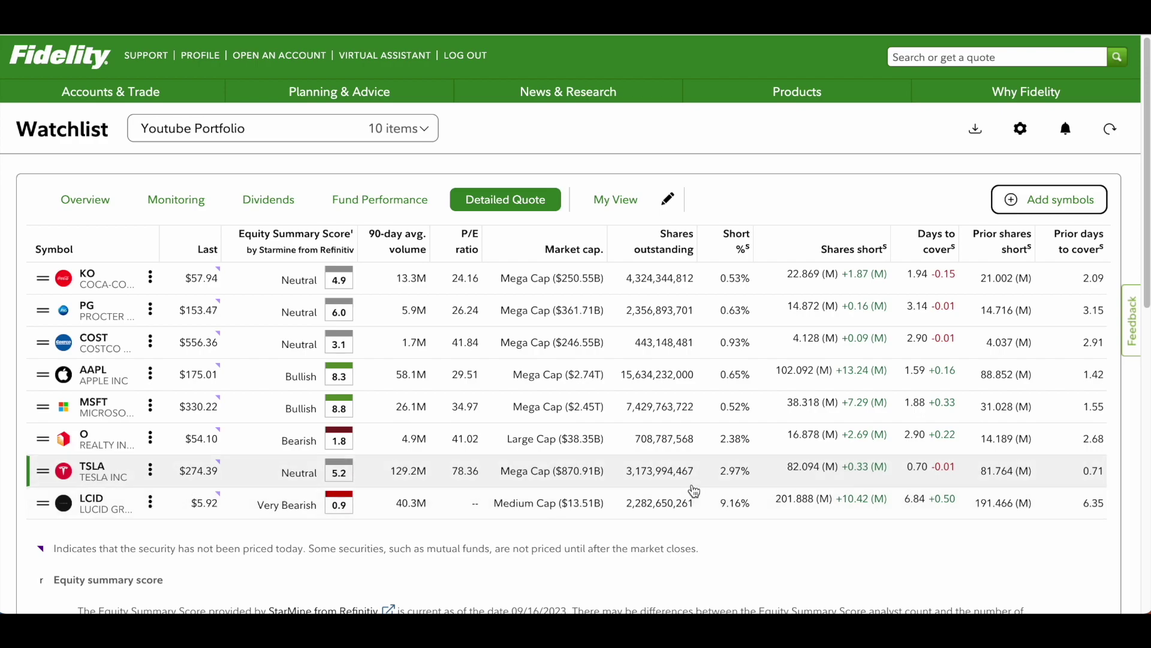
{"action": "left_click", "coordinate": [150, 502]}
{"action": "left_click", "coordinate": [171, 575]}
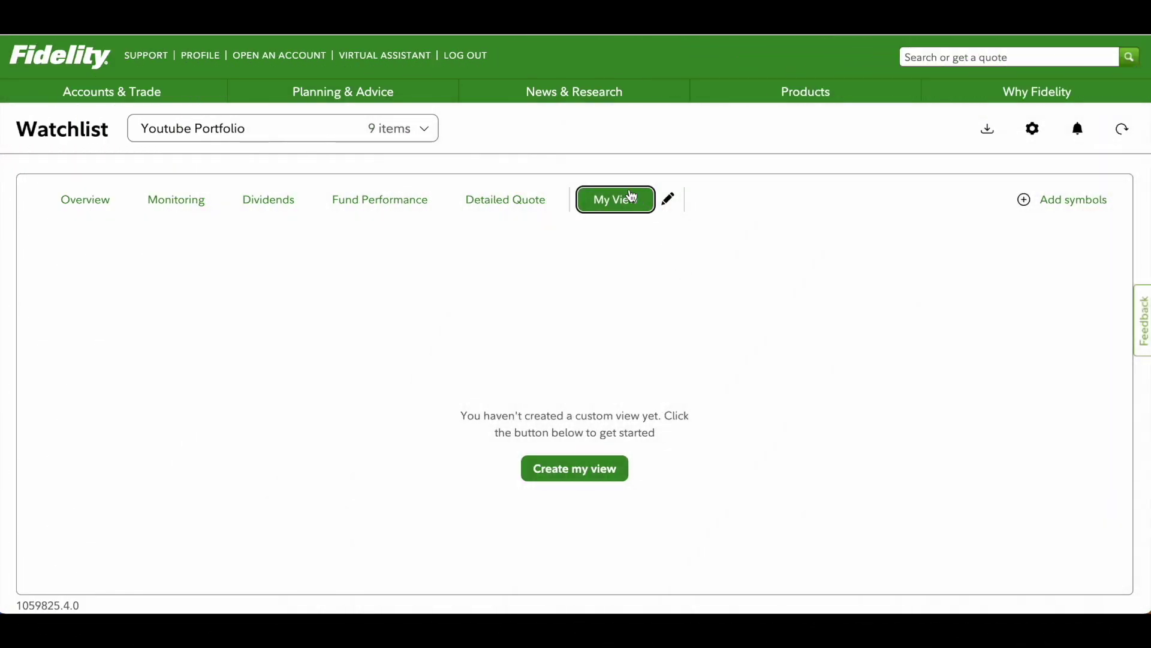
Step: Start creating a custom column view for the watchlist in My View
{"action": "left_click", "coordinate": [669, 202]}
{"action": "left_click", "coordinate": [856, 142]}
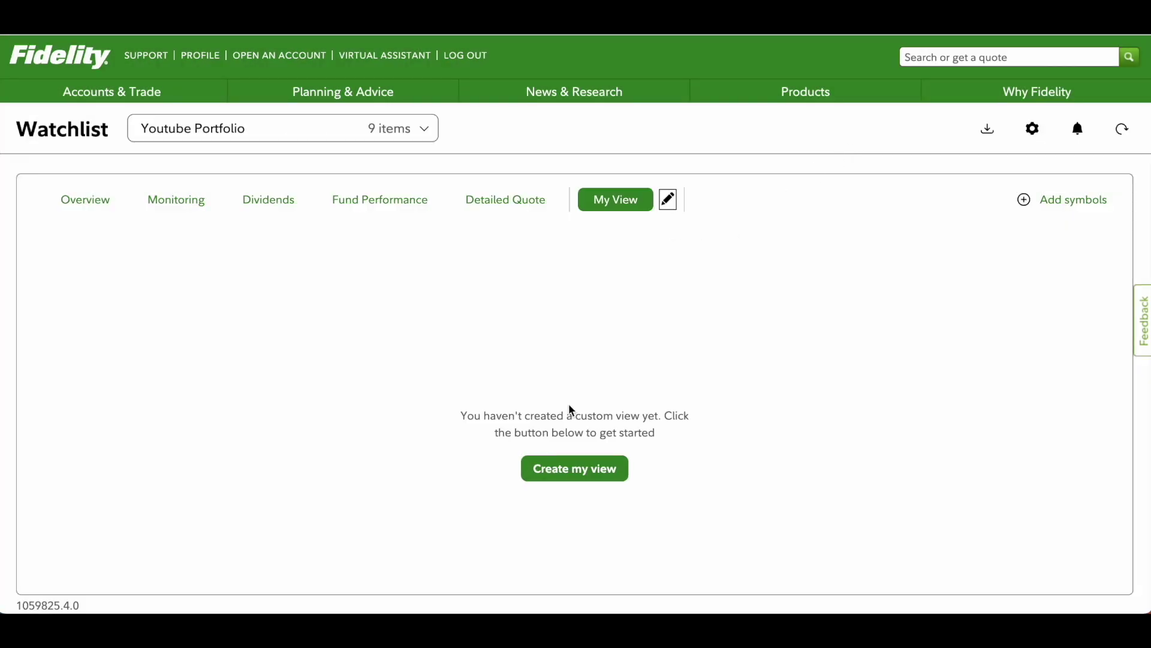
{"action": "left_click", "coordinate": [579, 482]}
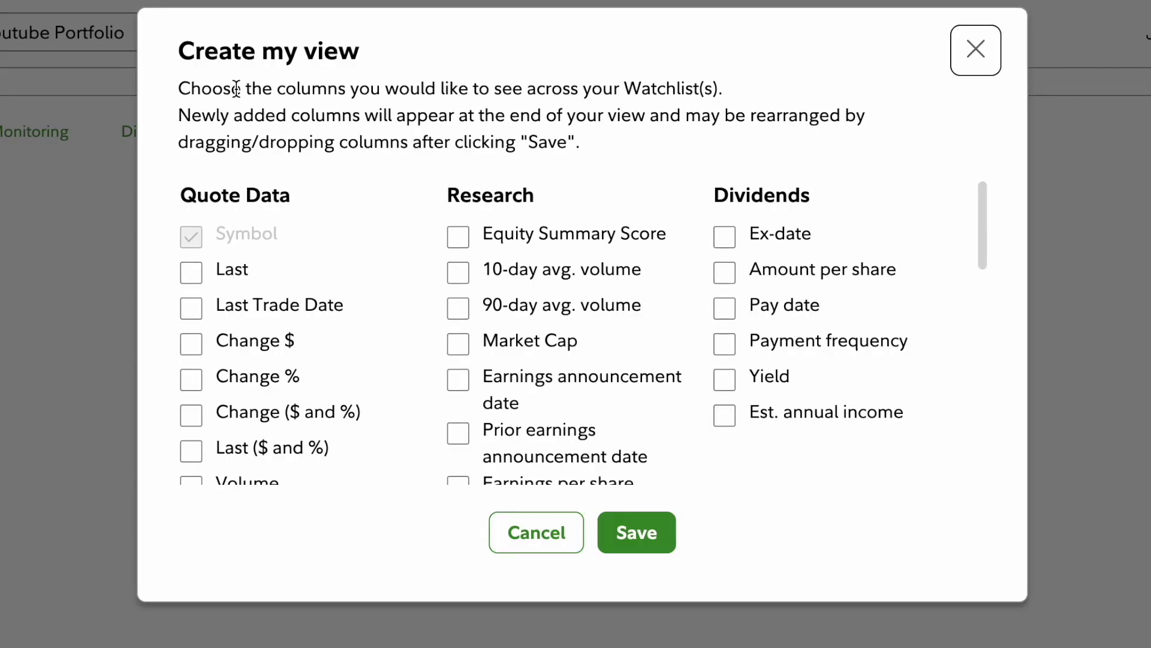
{"action": "left_click_drag", "start_coordinate": [201, 53], "coordinate": [398, 51]}
{"action": "left_click", "coordinate": [397, 87]}
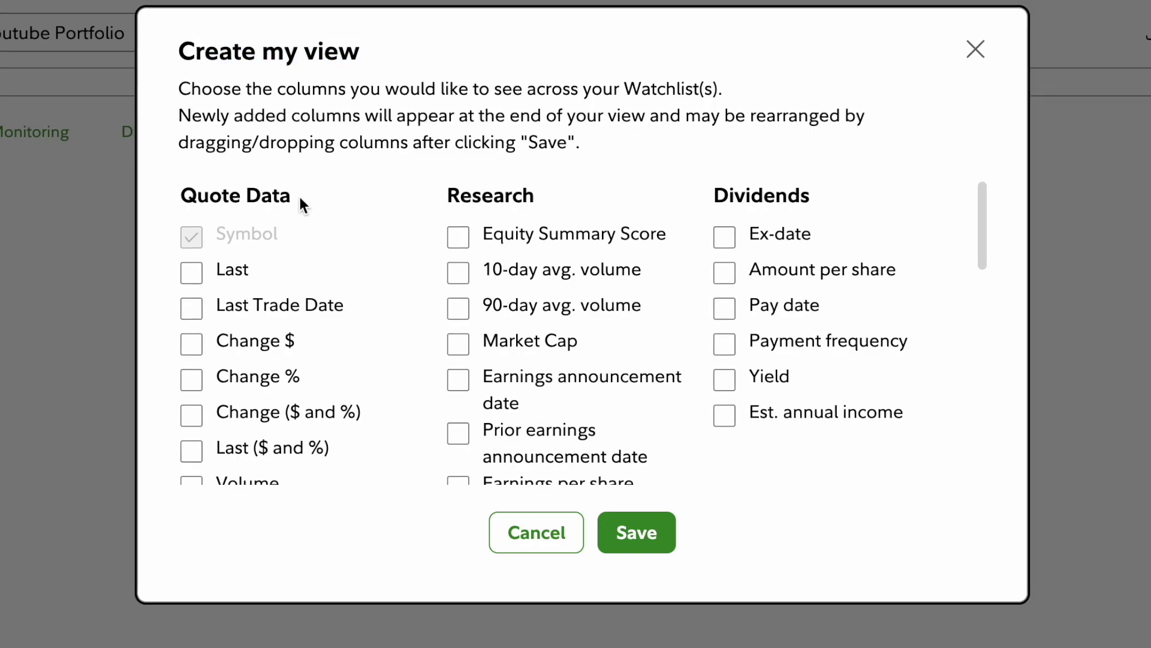
Step: Include the Quote Data columns Last, Bid and Ask in the custom view
{"action": "scroll", "coordinate": [300, 204], "scroll_direction": "down", "scroll_amount": 1}
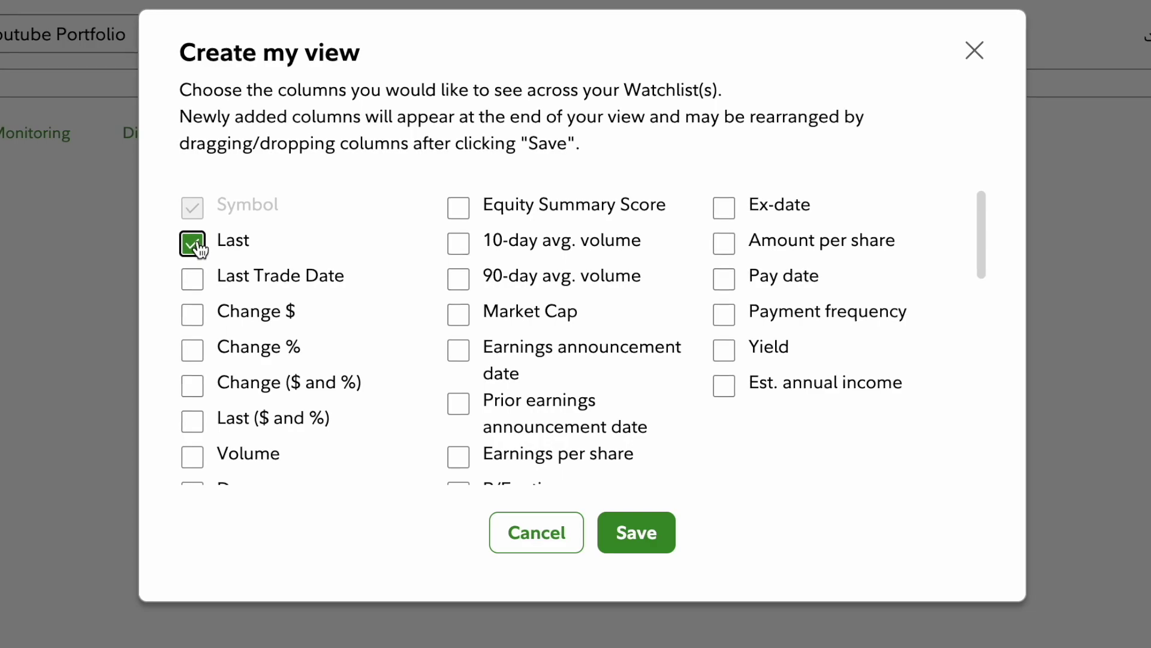
{"action": "scroll", "coordinate": [274, 306], "scroll_direction": "down", "scroll_amount": 4}
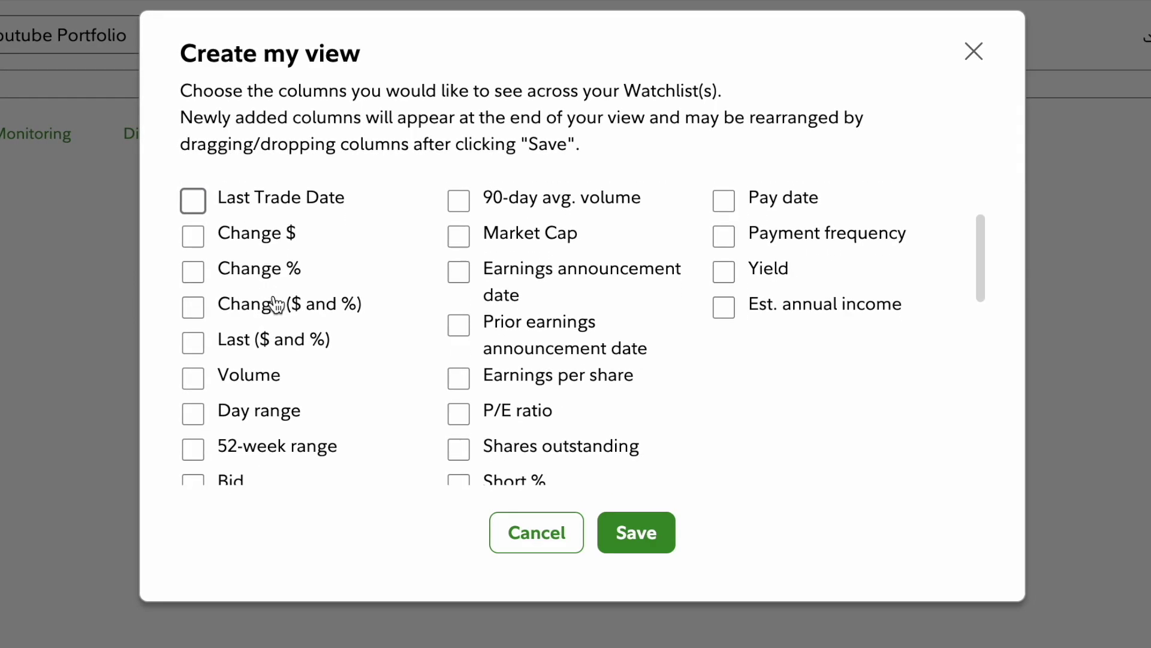
{"action": "scroll", "coordinate": [275, 304], "scroll_direction": "down", "scroll_amount": 4}
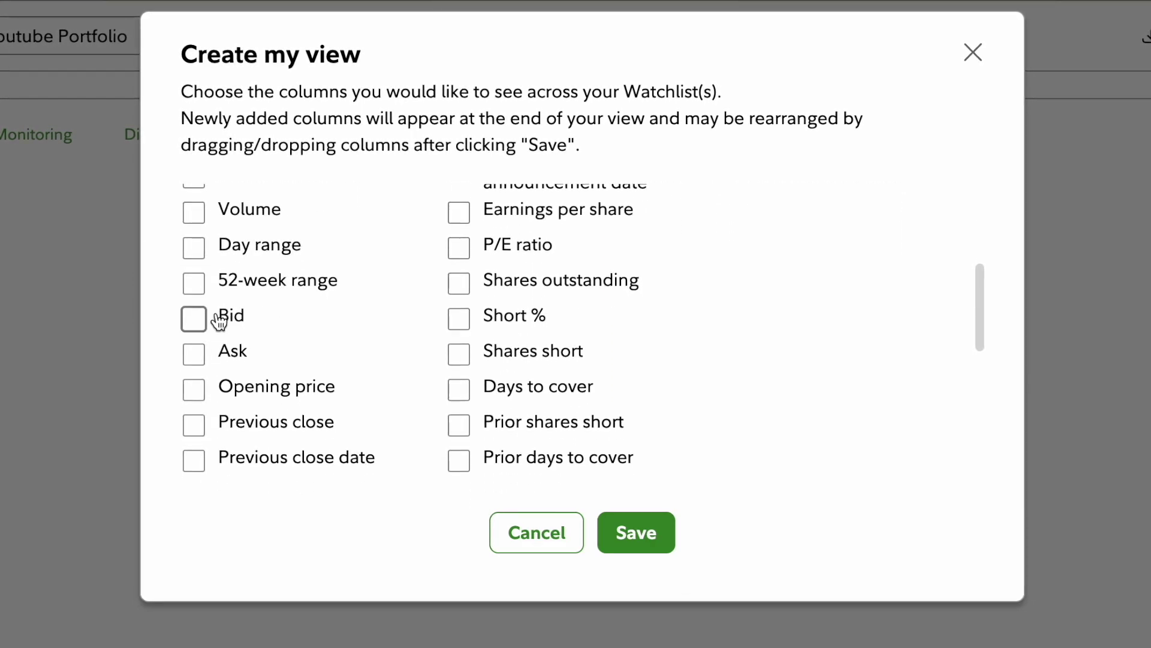
{"action": "left_click", "coordinate": [197, 324]}
{"action": "left_click", "coordinate": [195, 355]}
Step: Include the Research columns P/E ratio and Market Cap in the custom view
{"action": "scroll", "coordinate": [193, 369], "scroll_direction": "down", "scroll_amount": 3}
{"action": "scroll", "coordinate": [193, 368], "scroll_direction": "up", "scroll_amount": 1}
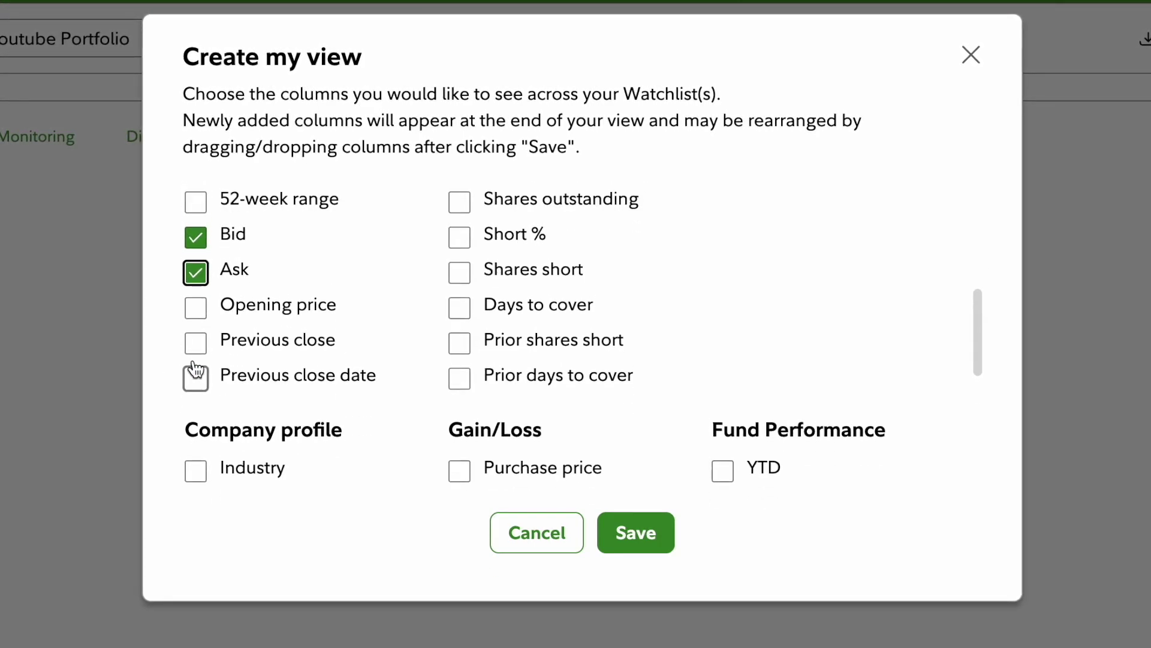
{"action": "scroll", "coordinate": [194, 368], "scroll_direction": "up", "scroll_amount": 7}
{"action": "left_click", "coordinate": [460, 398]}
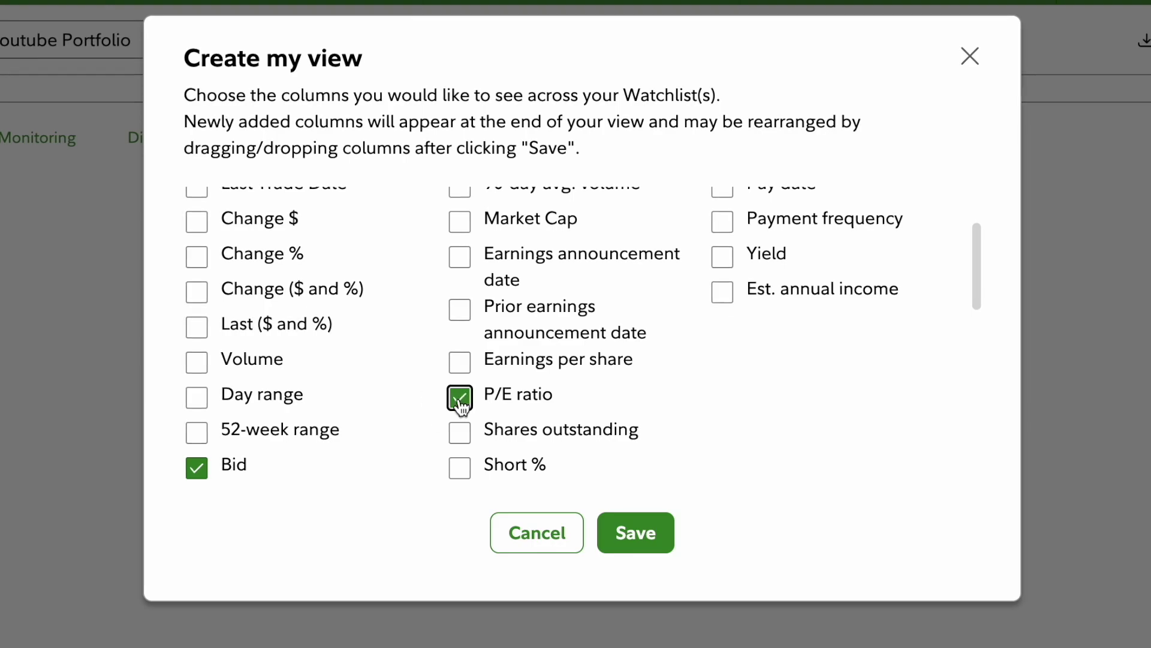
{"action": "scroll", "coordinate": [461, 408], "scroll_direction": "up", "scroll_amount": 4}
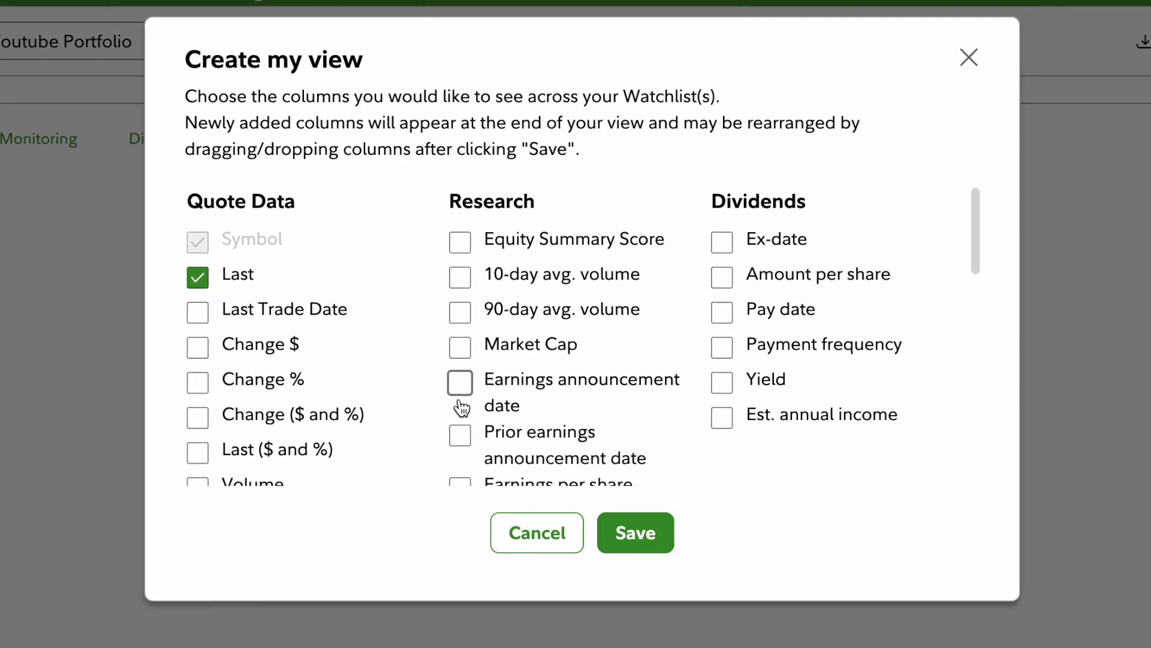
{"action": "scroll", "coordinate": [442, 402], "scroll_direction": "down", "scroll_amount": 3}
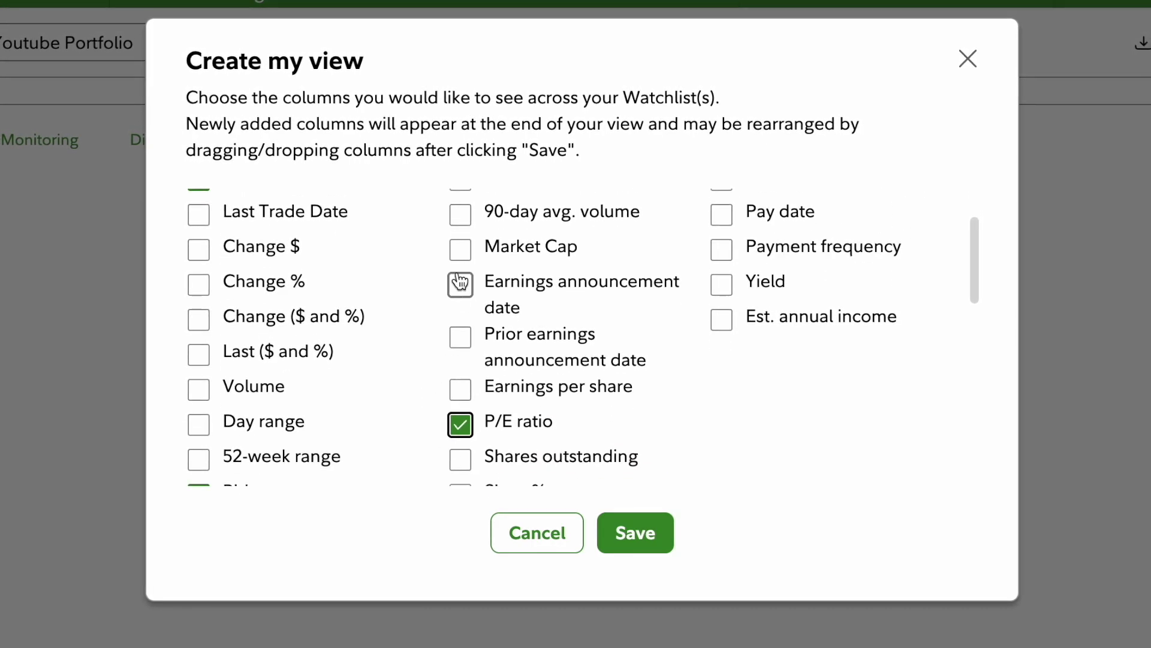
{"action": "left_click", "coordinate": [461, 251]}
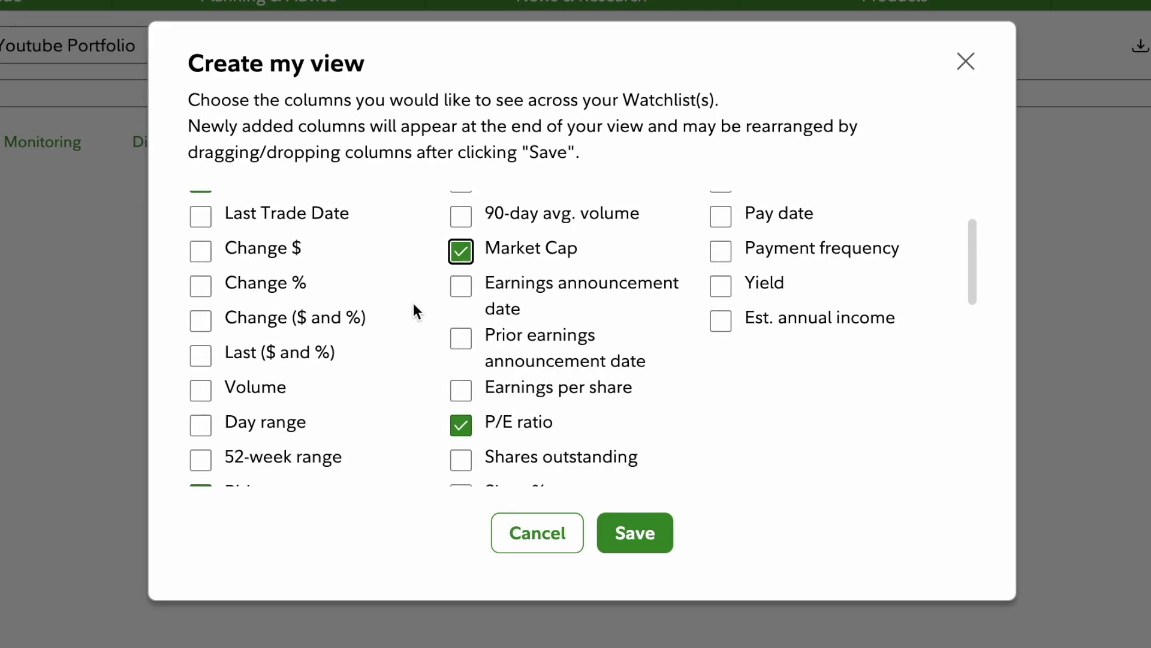
Step: Include the Dividends columns Yield, Pay date, Amount per share and Ex-date in the custom view
{"action": "scroll", "coordinate": [412, 303], "scroll_direction": "down", "scroll_amount": 3}
{"action": "scroll", "coordinate": [414, 304], "scroll_direction": "down", "scroll_amount": 3}
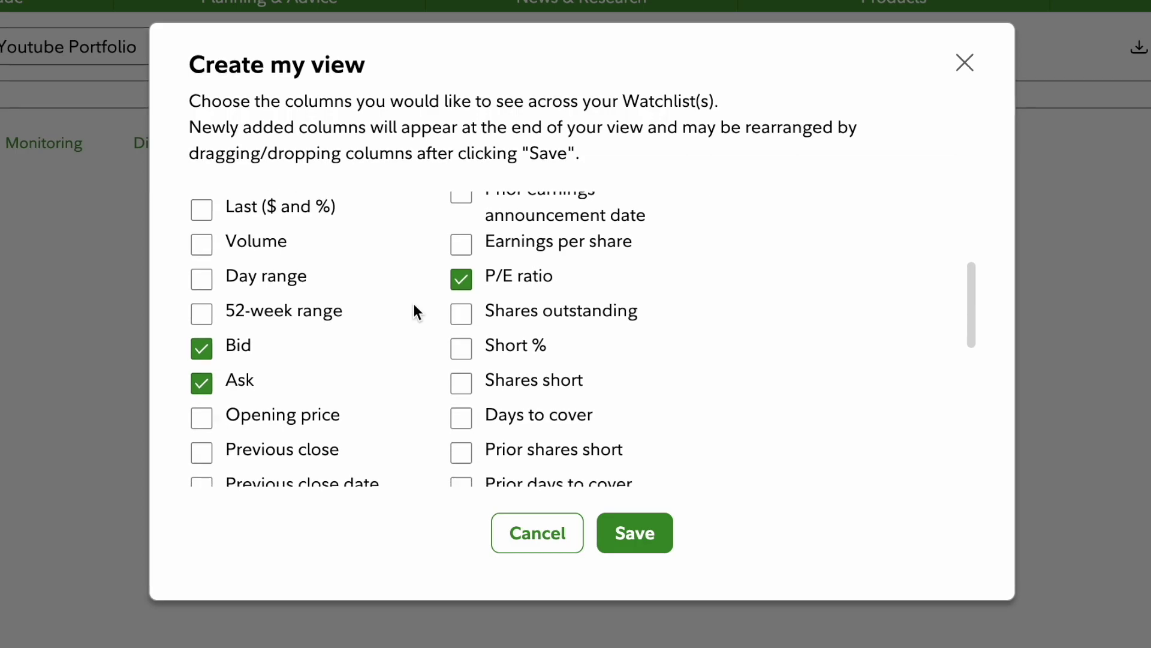
{"action": "scroll", "coordinate": [414, 304], "scroll_direction": "up", "scroll_amount": 2}
{"action": "scroll", "coordinate": [414, 303], "scroll_direction": "up", "scroll_amount": 5}
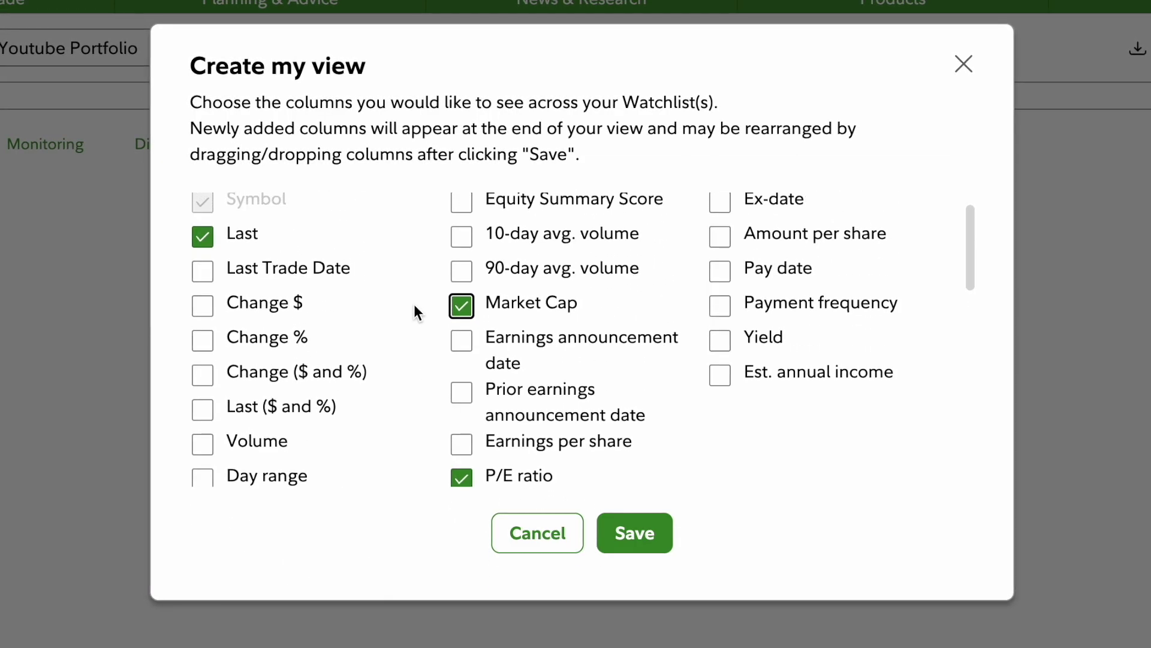
{"action": "left_click", "coordinate": [721, 340]}
{"action": "scroll", "coordinate": [731, 358], "scroll_direction": "up", "scroll_amount": 1}
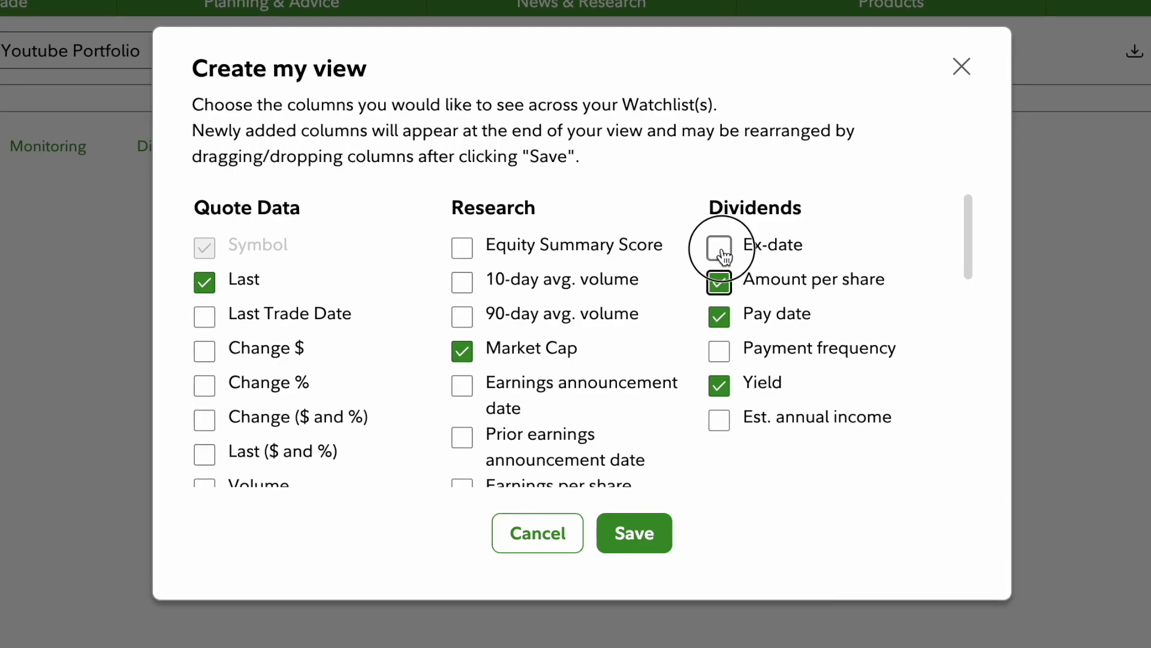
Step: Include the Company profile columns Industry and Sector in the custom view
{"action": "scroll", "coordinate": [367, 382], "scroll_direction": "down", "scroll_amount": 1}
{"action": "scroll", "coordinate": [368, 387], "scroll_direction": "down", "scroll_amount": 2}
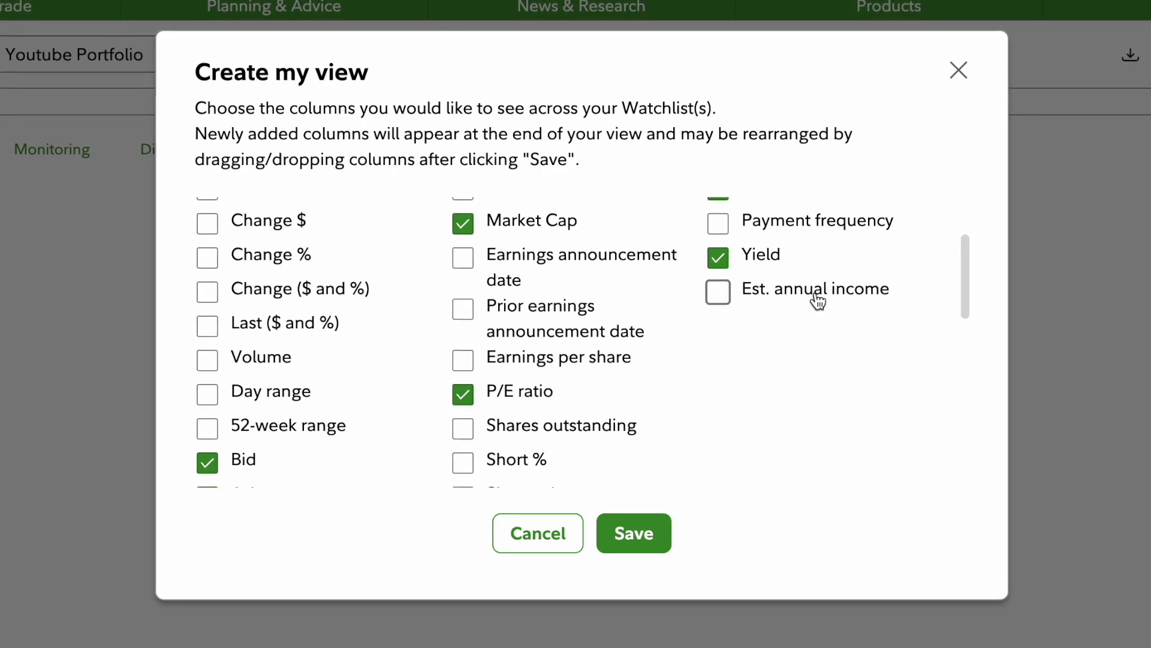
{"action": "scroll", "coordinate": [460, 393], "scroll_direction": "down", "scroll_amount": 3}
{"action": "scroll", "coordinate": [462, 393], "scroll_direction": "down", "scroll_amount": 5}
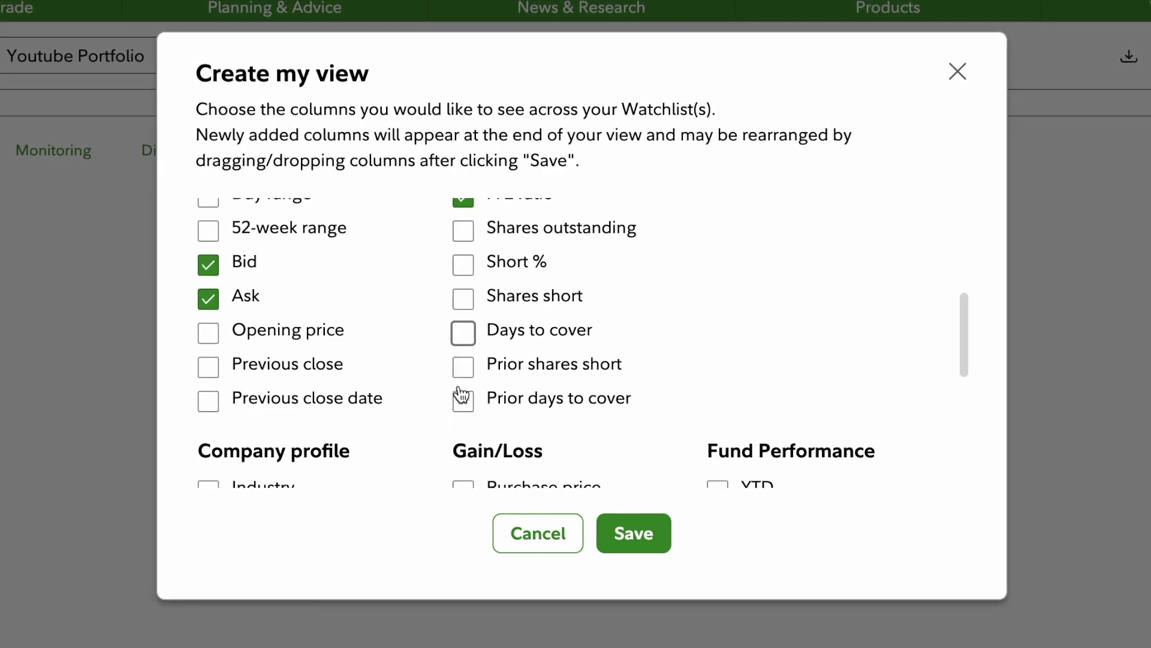
{"action": "left_click", "coordinate": [209, 287]}
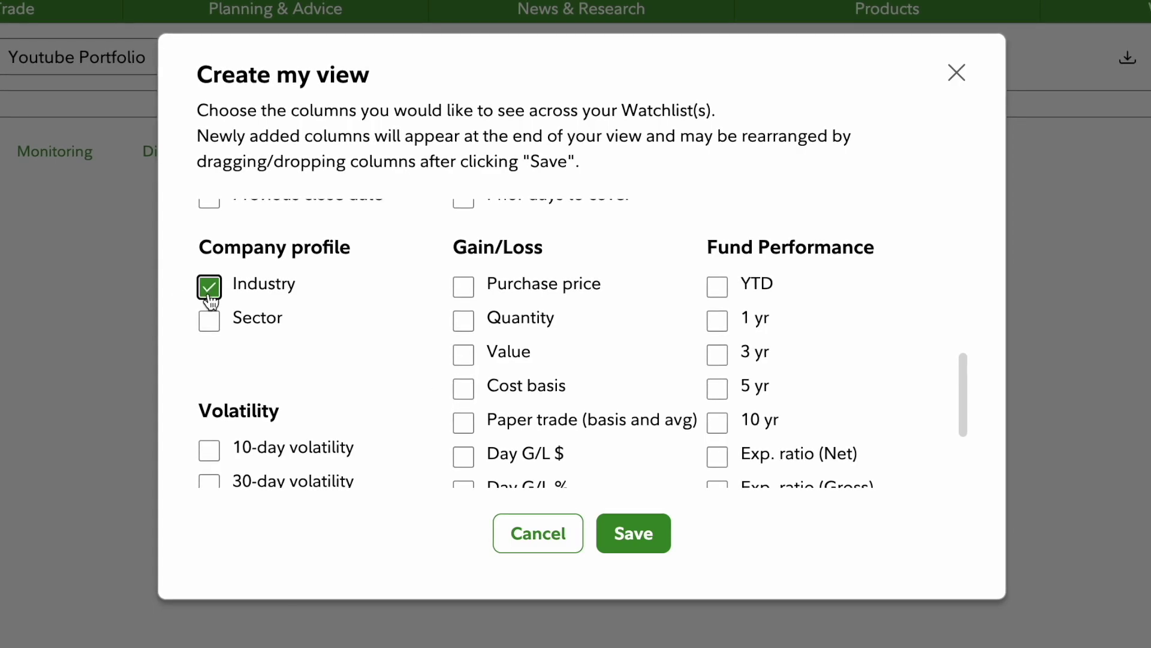
{"action": "left_click", "coordinate": [208, 340]}
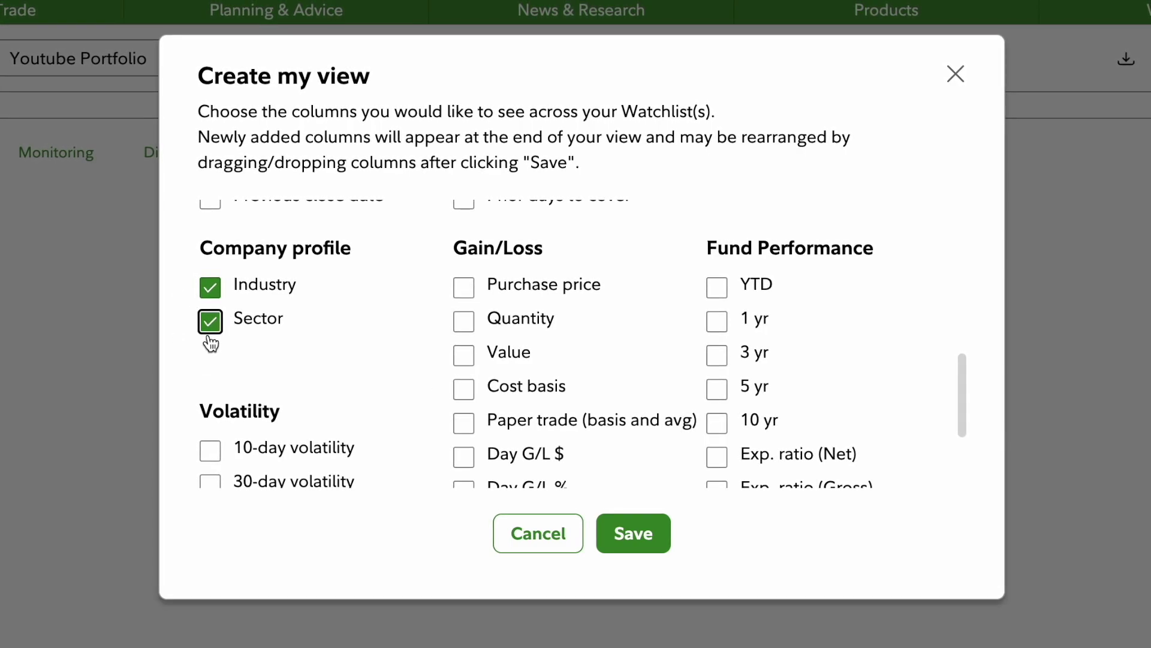
Step: Include the Fund Performance column 10 yr in the custom view and save the view
{"action": "scroll", "coordinate": [437, 368], "scroll_direction": "down", "scroll_amount": 1}
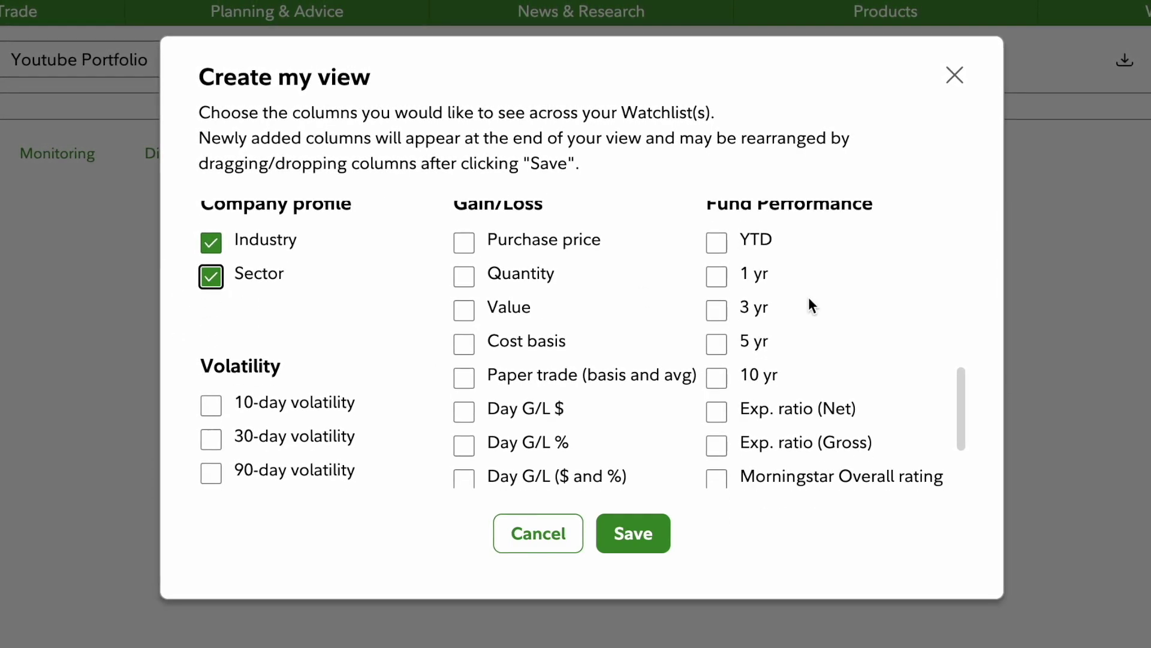
{"action": "left_click", "coordinate": [717, 378]}
{"action": "scroll", "coordinate": [762, 224], "scroll_direction": "up", "scroll_amount": 1}
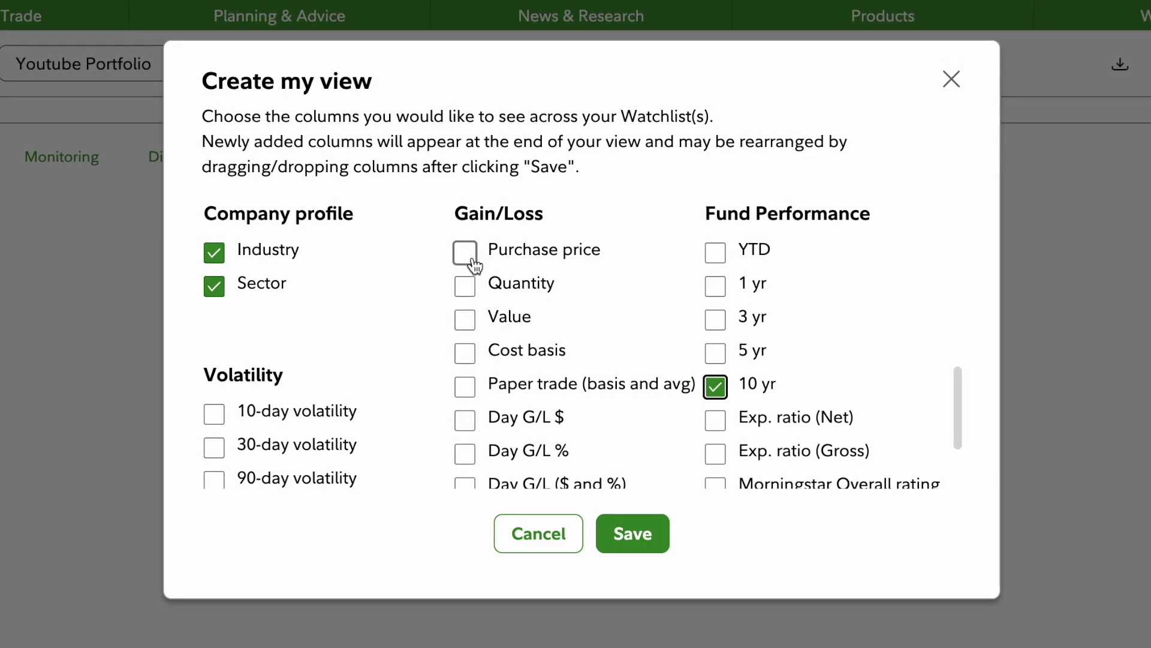
{"action": "scroll", "coordinate": [468, 288], "scroll_direction": "down", "scroll_amount": 2}
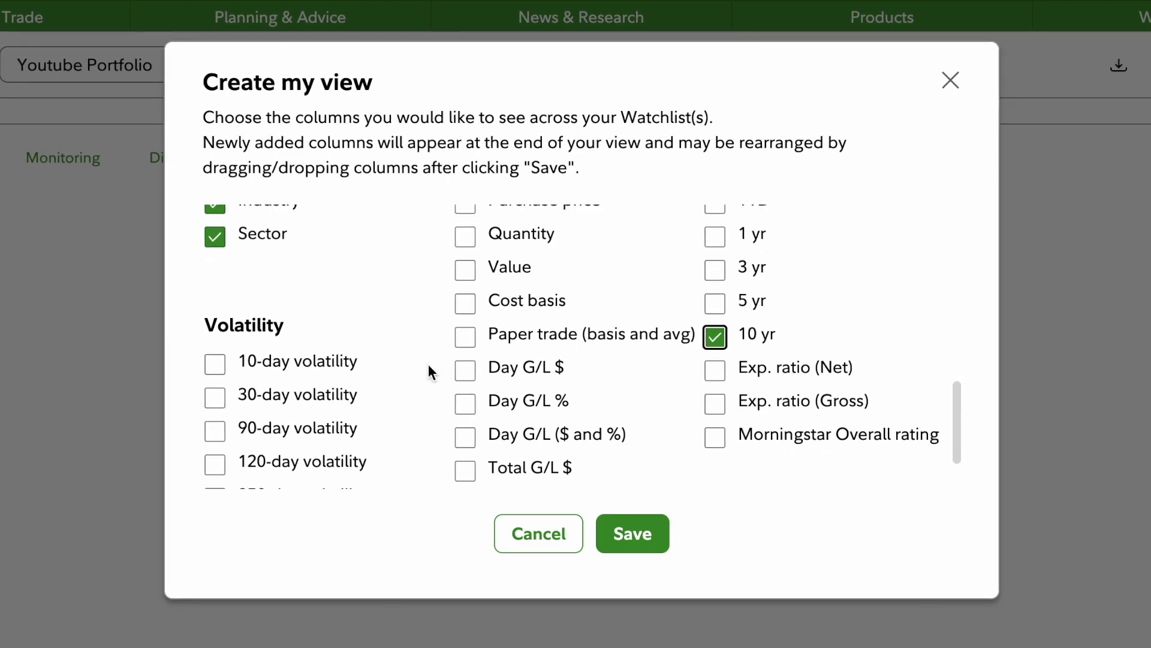
{"action": "scroll", "coordinate": [428, 365], "scroll_direction": "down", "scroll_amount": 3}
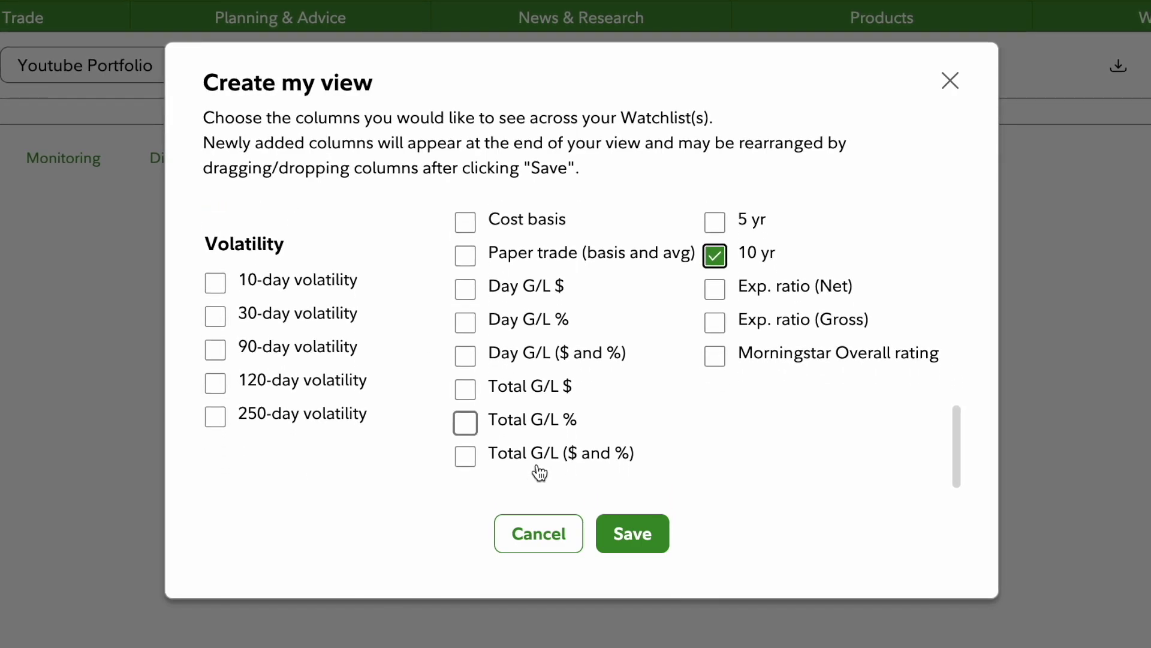
{"action": "left_click", "coordinate": [651, 539]}
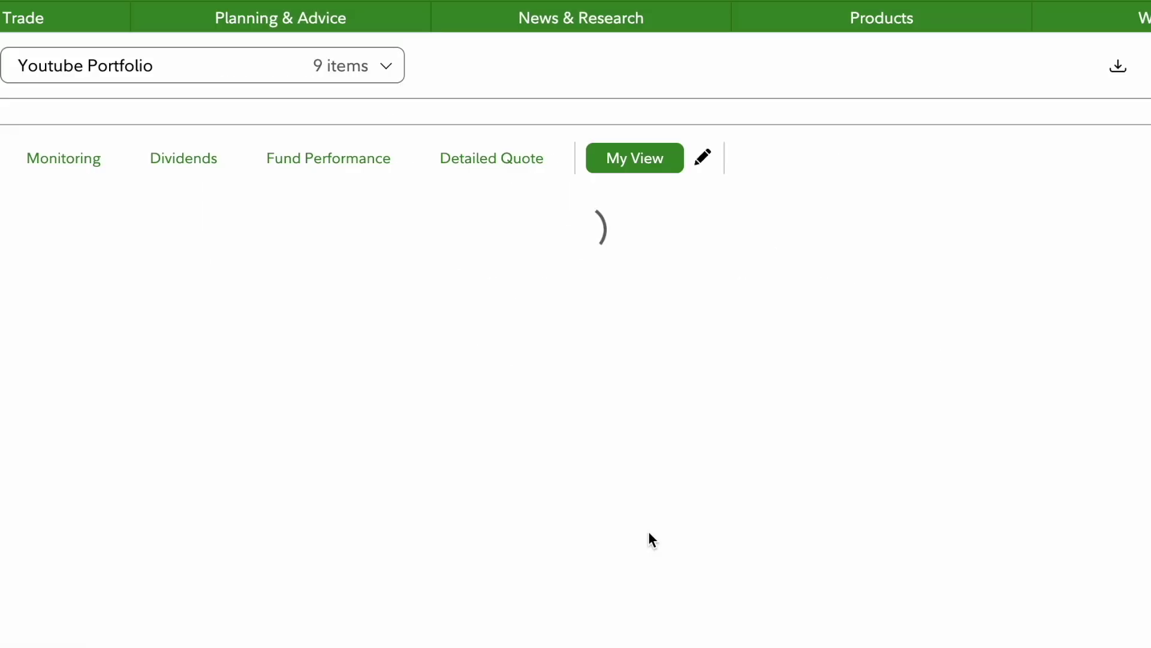
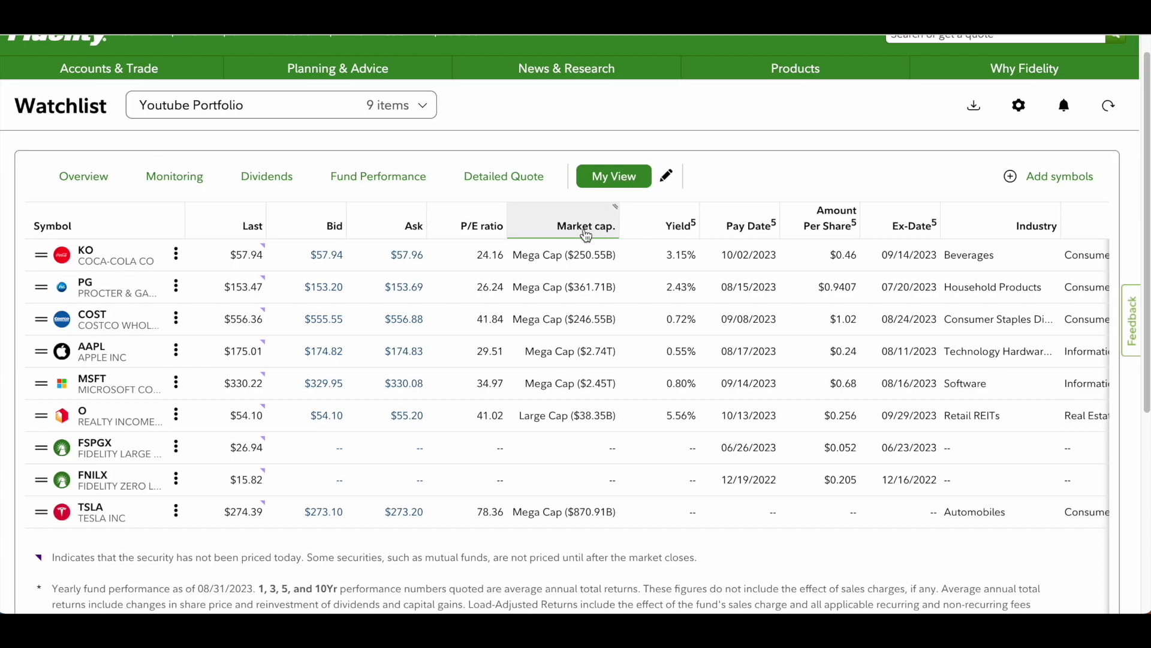
Step: Examine the columns of the saved My View from Last through 10yr
{"action": "scroll", "coordinate": [610, 295], "scroll_direction": "right", "scroll_amount": 3}
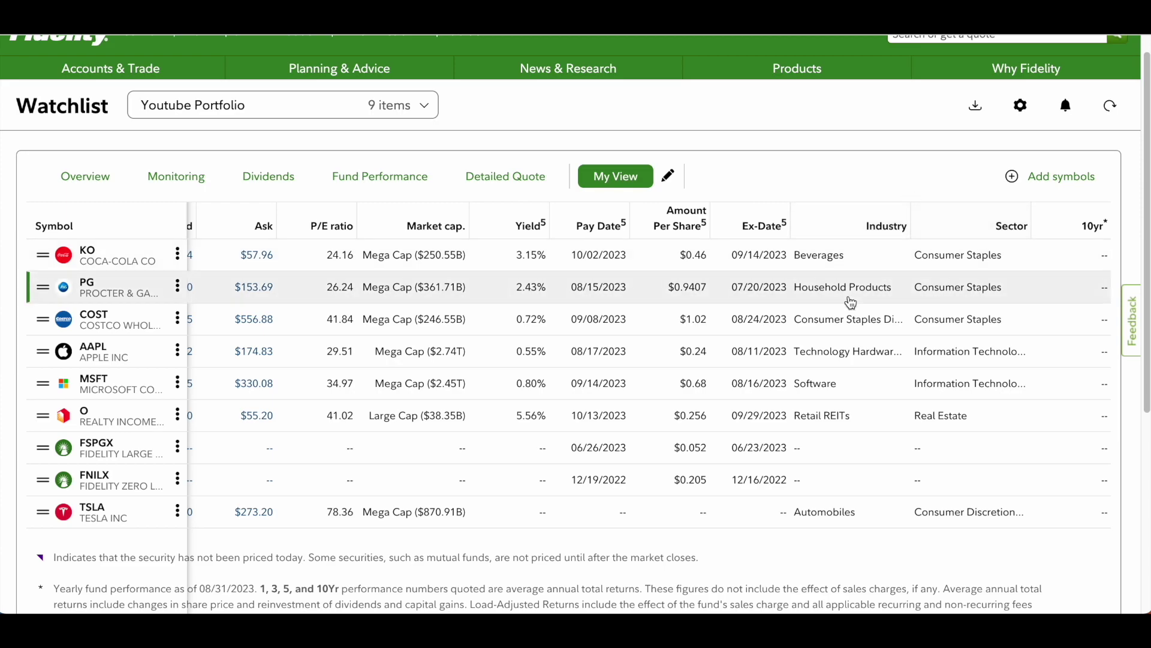
{"action": "scroll", "coordinate": [630, 345], "scroll_direction": "left", "scroll_amount": 5}
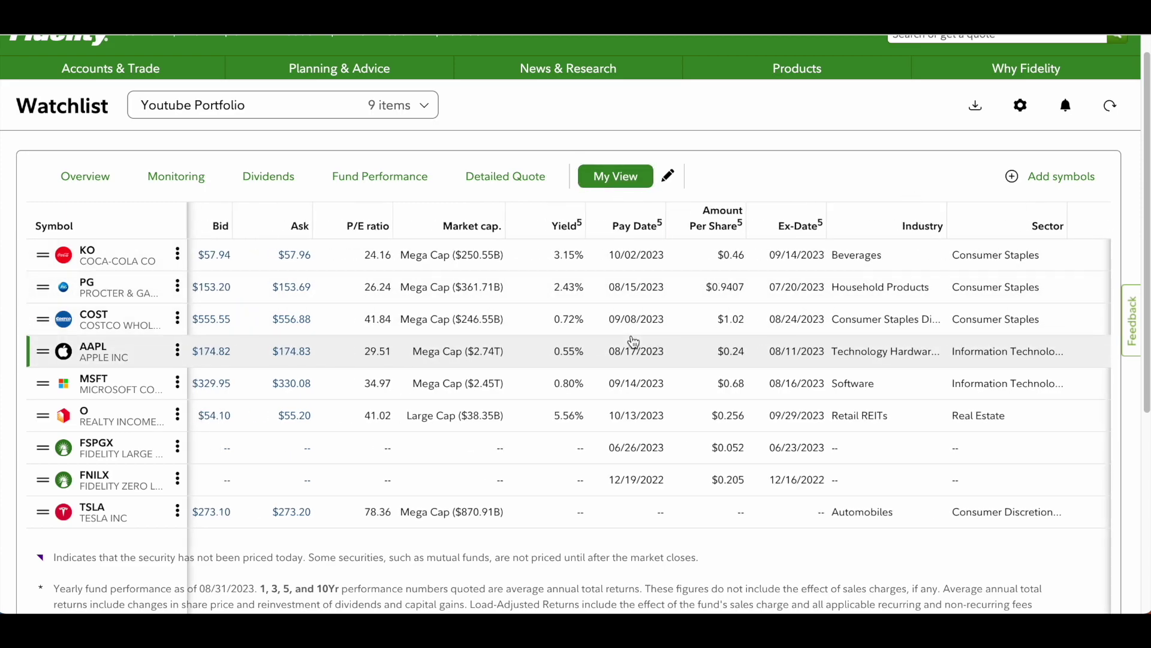
{"action": "left_click", "coordinate": [96, 180]}
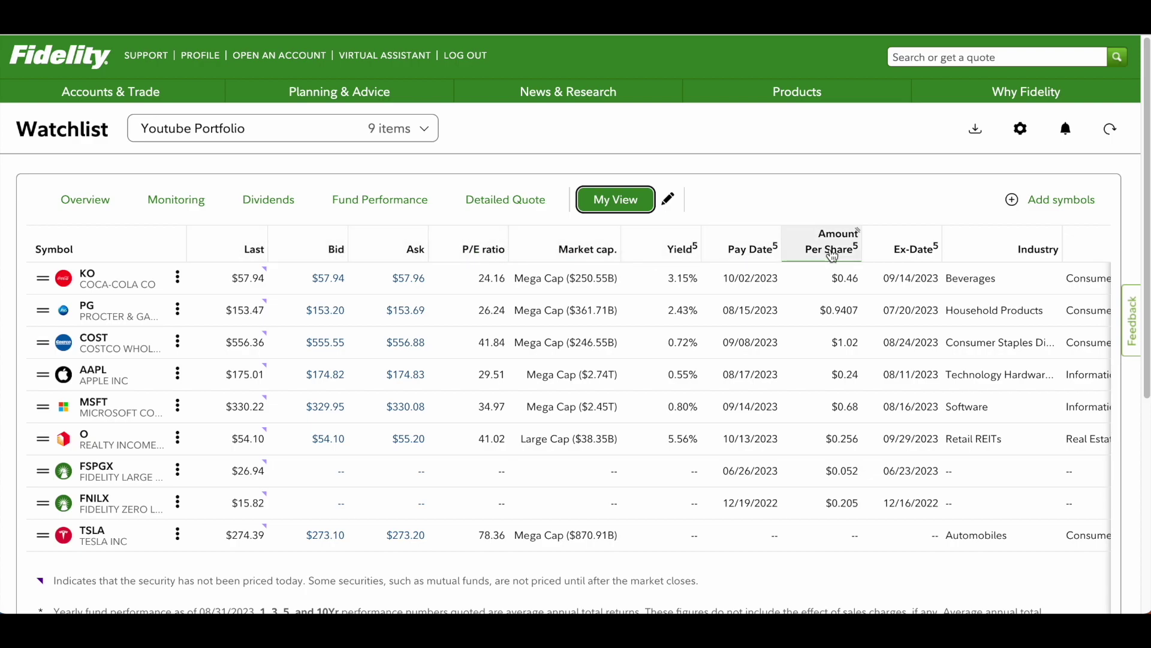
{"action": "scroll", "coordinate": [823, 318], "scroll_direction": "right", "scroll_amount": 3}
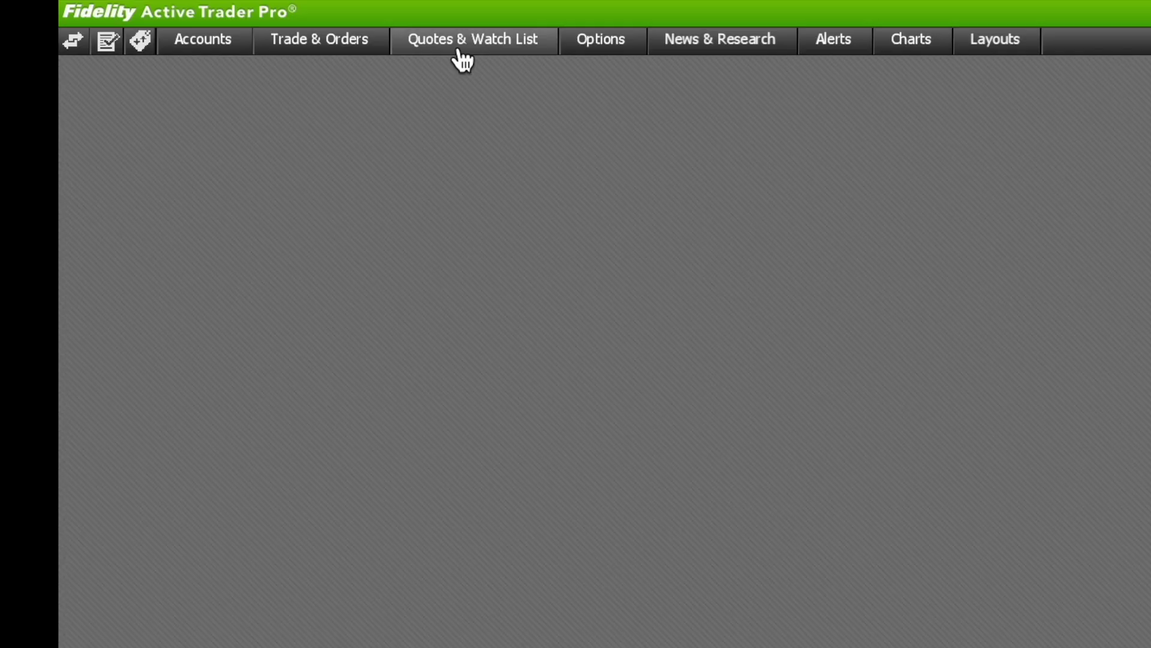
Step: Switch to Fidelity Active Trader Pro, open a Watch List window and enlarge it to fill the workspace
{"action": "left_click", "coordinate": [536, 48]}
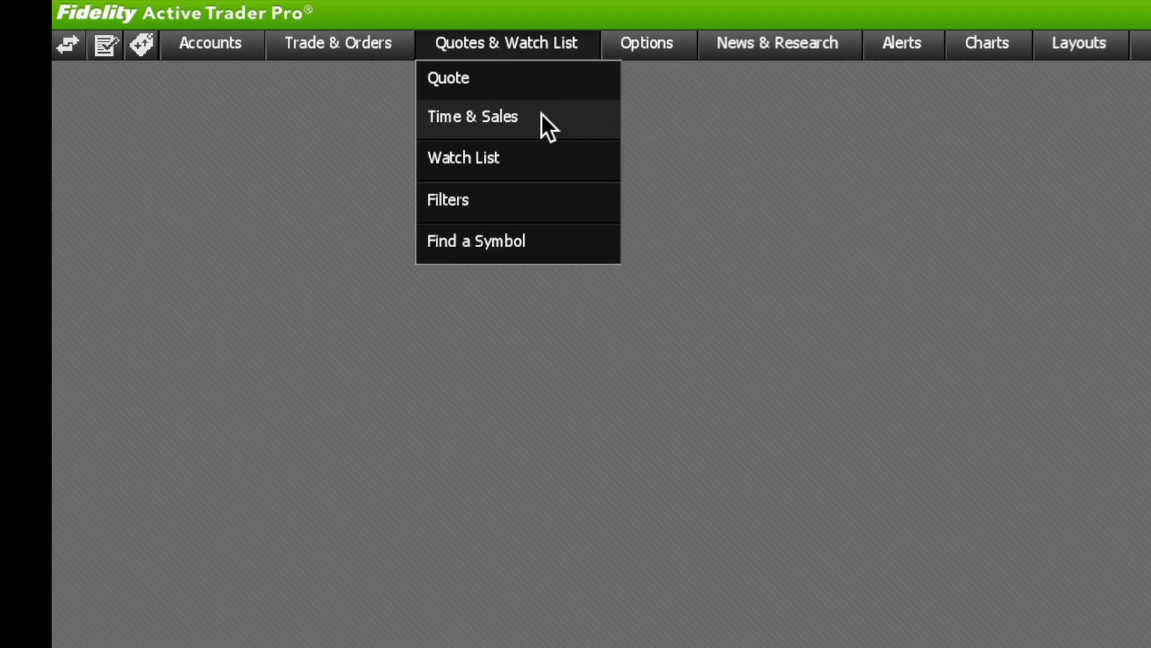
{"action": "left_click", "coordinate": [547, 159]}
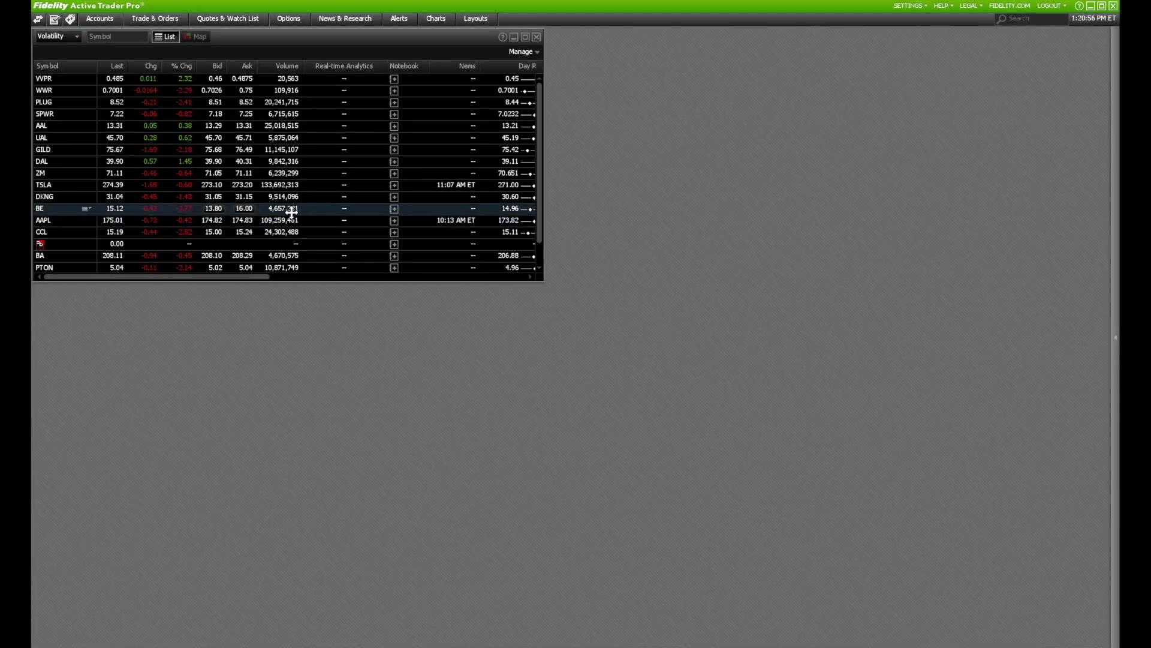
{"action": "left_click_drag", "start_coordinate": [545, 279], "coordinate": [630, 371]}
{"action": "left_click_drag", "start_coordinate": [633, 282], "coordinate": [1131, 646]}
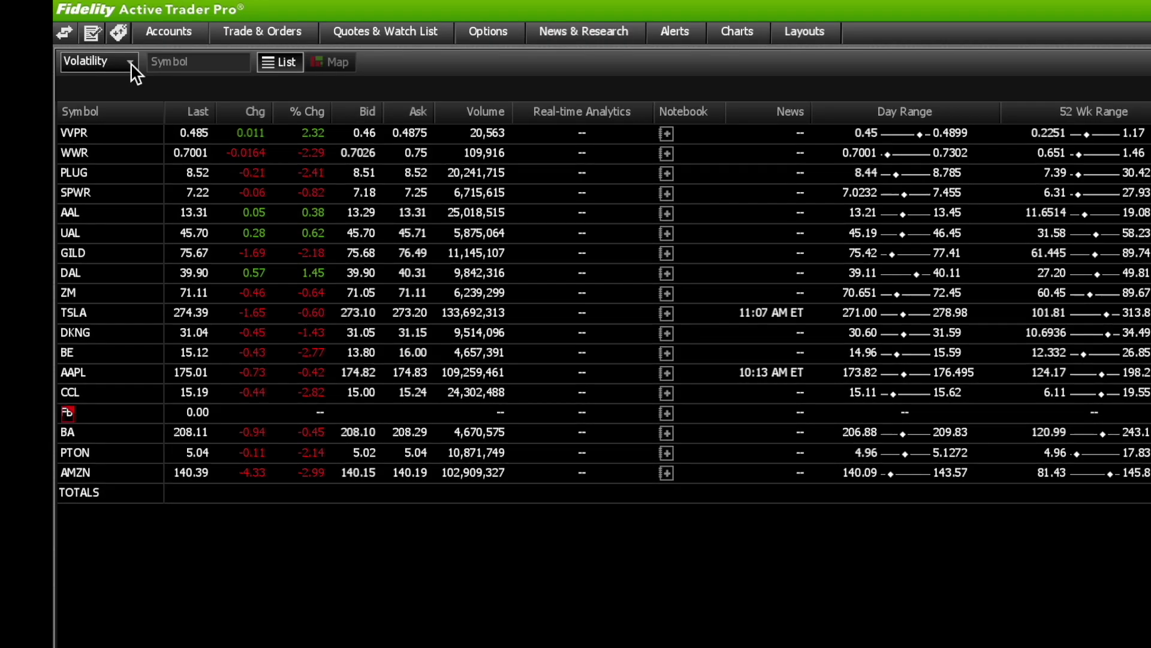
Step: Display the Long term holds watch list and try rearranging its Bid and Ask columns
{"action": "left_click", "coordinate": [131, 62]}
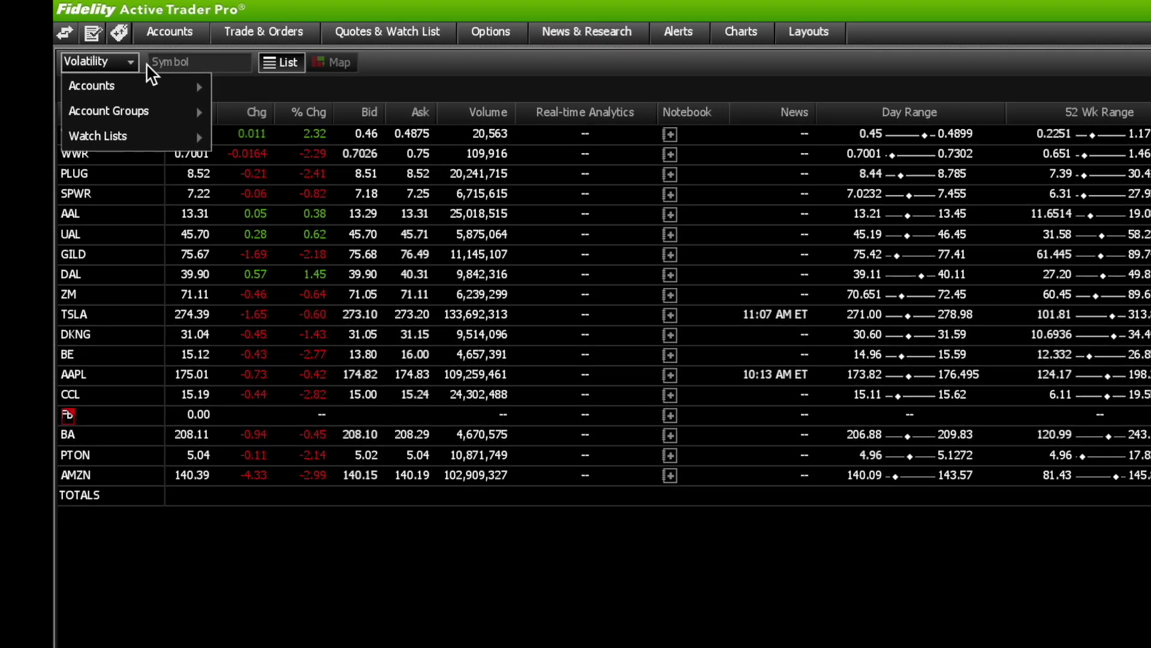
{"action": "mouse_move", "coordinate": [178, 137]}
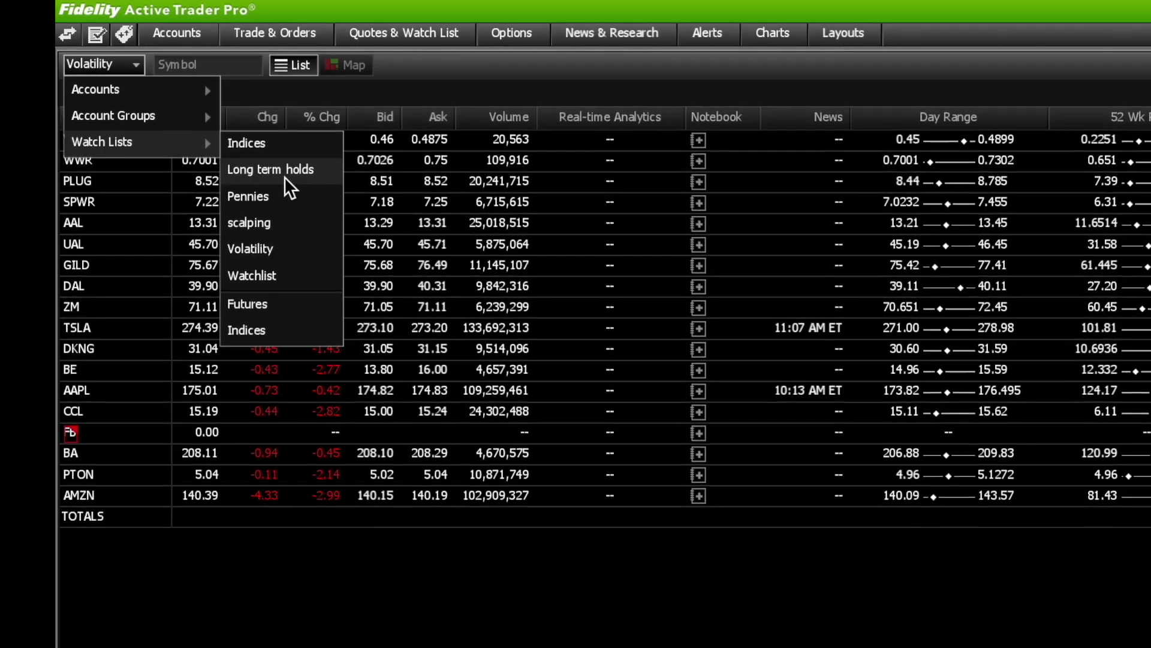
{"action": "left_click", "coordinate": [286, 176]}
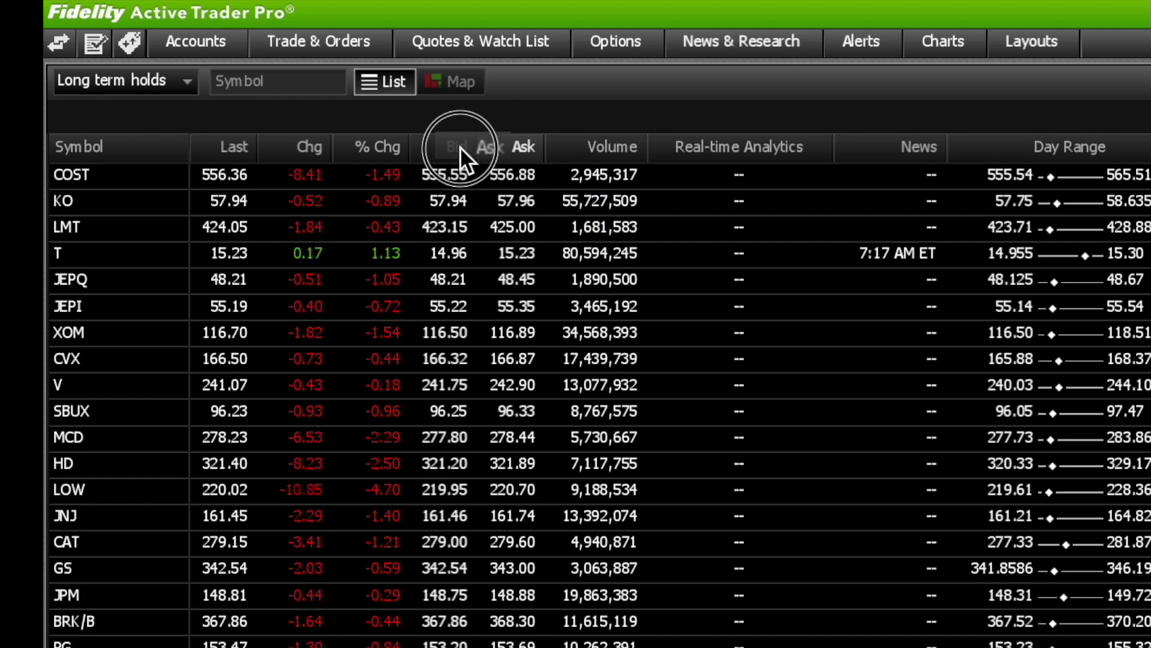
{"action": "left_click_drag", "start_coordinate": [465, 146], "coordinate": [526, 142]}
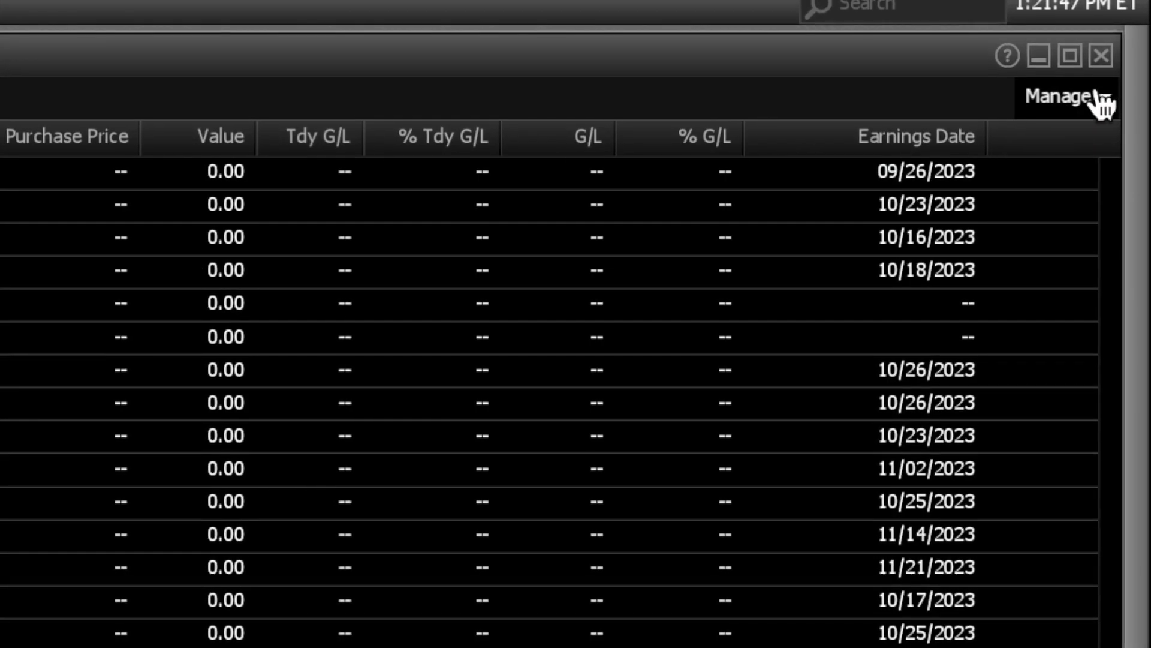
Step: Open the column settings for Long term holds, then remove the Ext Hrs Last* column and add it back
{"action": "left_click", "coordinate": [1104, 53]}
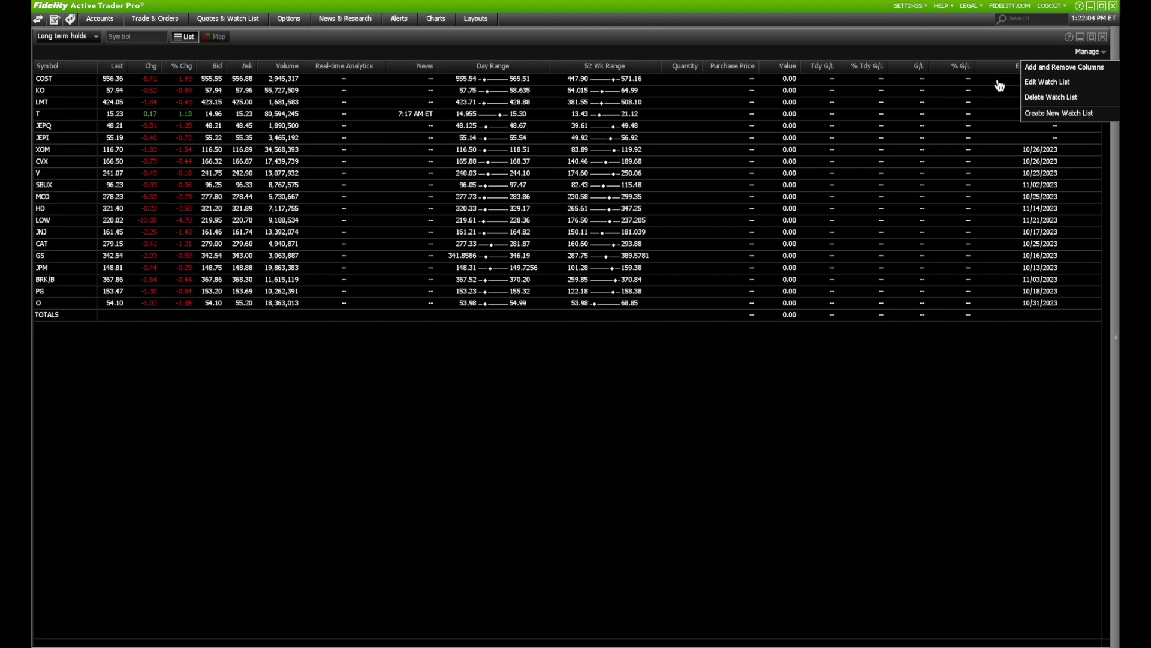
{"action": "left_click", "coordinate": [1044, 70]}
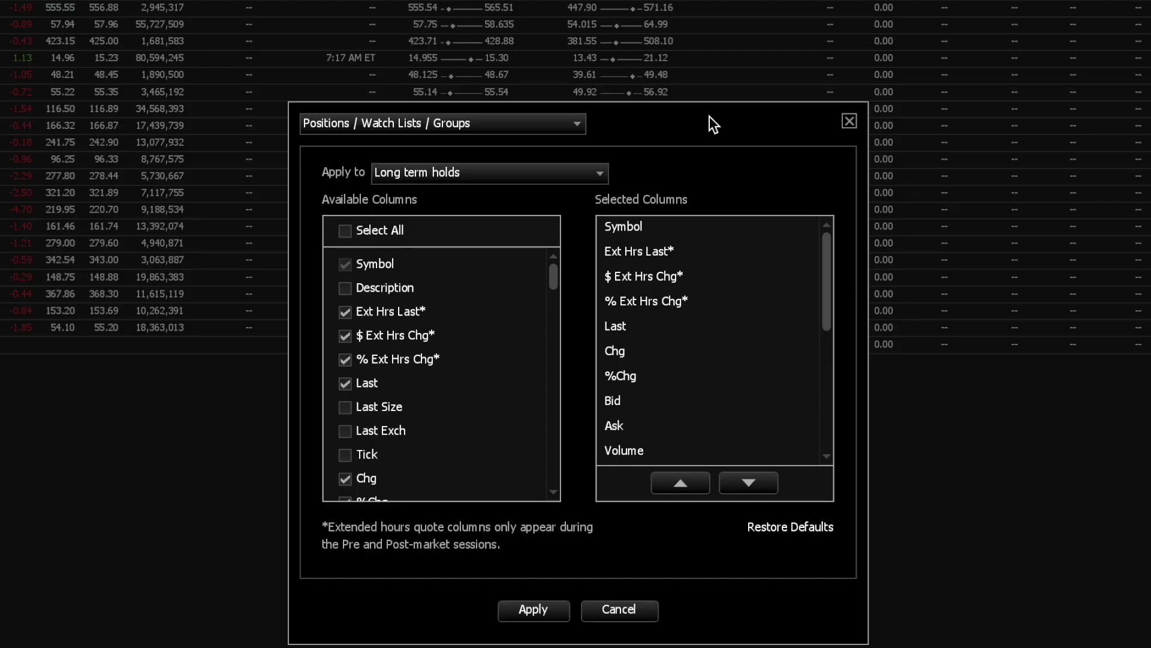
{"action": "left_click_drag", "start_coordinate": [710, 116], "coordinate": [654, 30]}
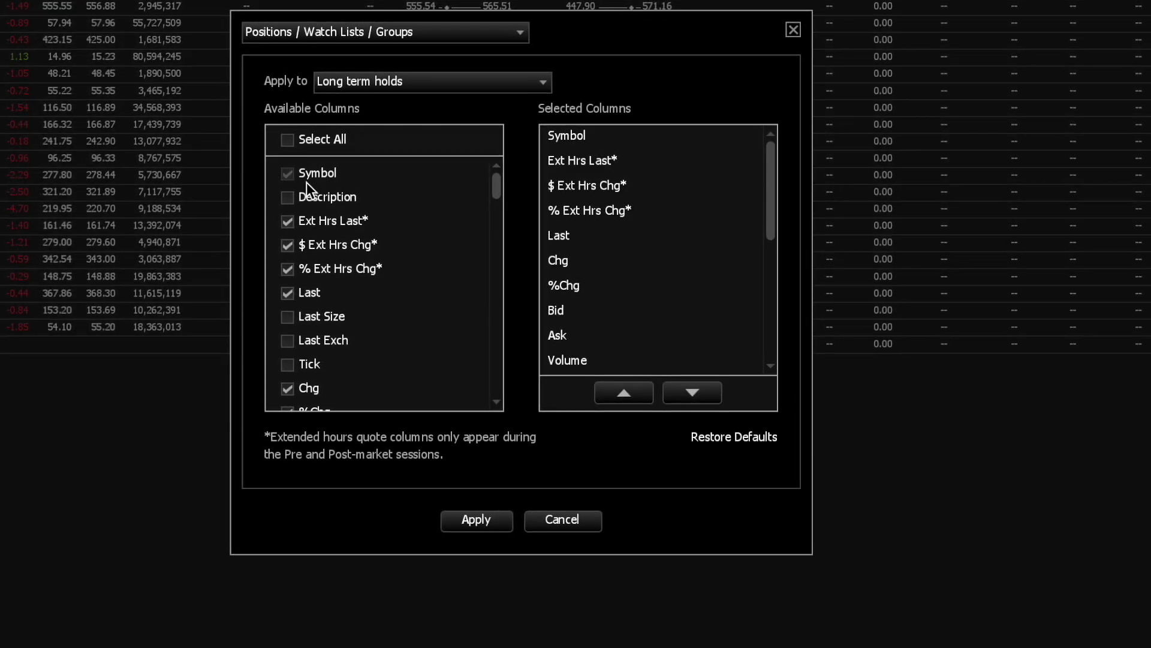
{"action": "left_click", "coordinate": [286, 220]}
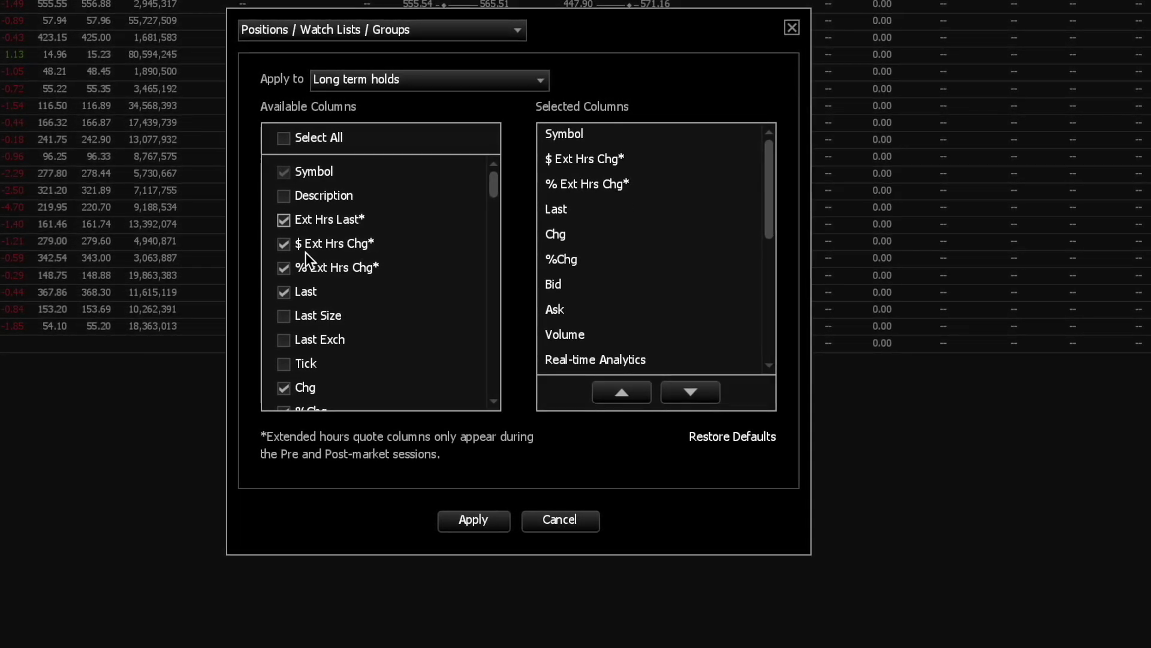
{"action": "left_click", "coordinate": [286, 217]}
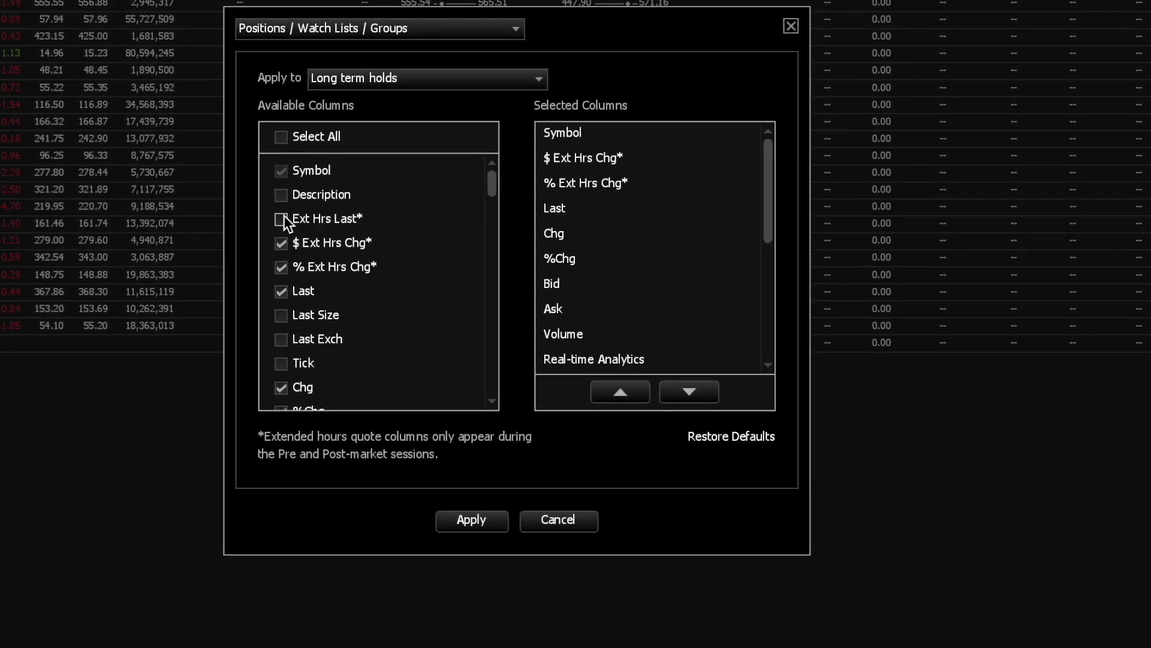
{"action": "left_click", "coordinate": [282, 217]}
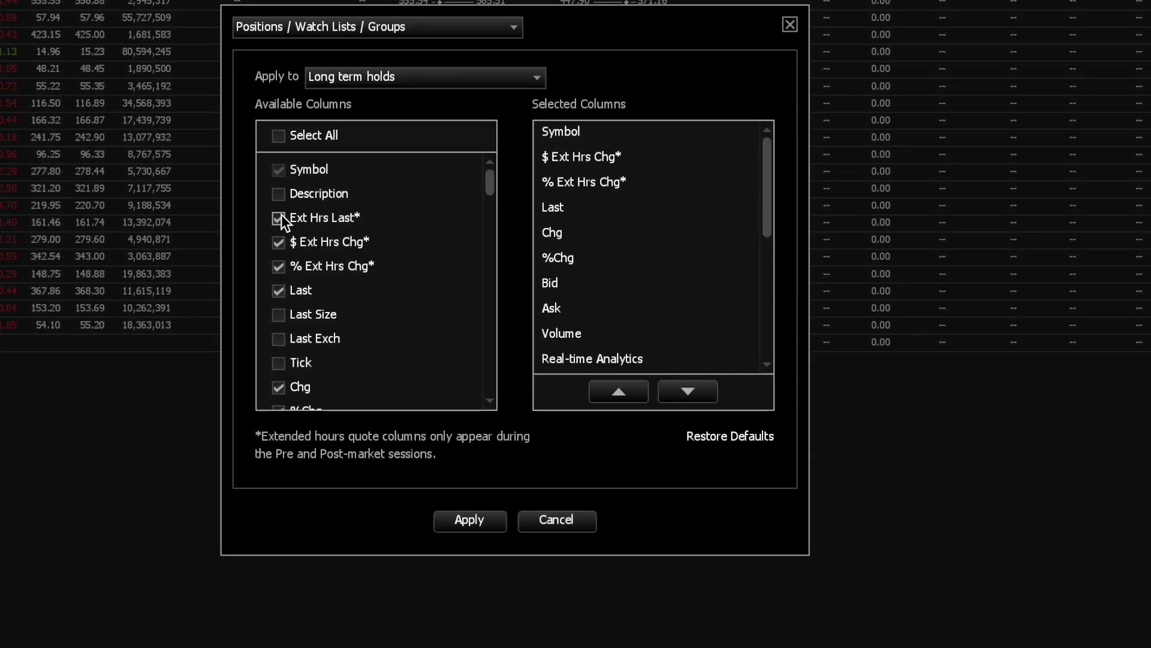
Step: Re-add the News column at the end of the selected columns, and try adding and removing Open
{"action": "scroll", "coordinate": [316, 312], "scroll_direction": "down", "scroll_amount": 2}
{"action": "scroll", "coordinate": [316, 312], "scroll_direction": "down", "scroll_amount": 10}
{"action": "left_click_drag", "start_coordinate": [765, 234], "coordinate": [743, 369]}
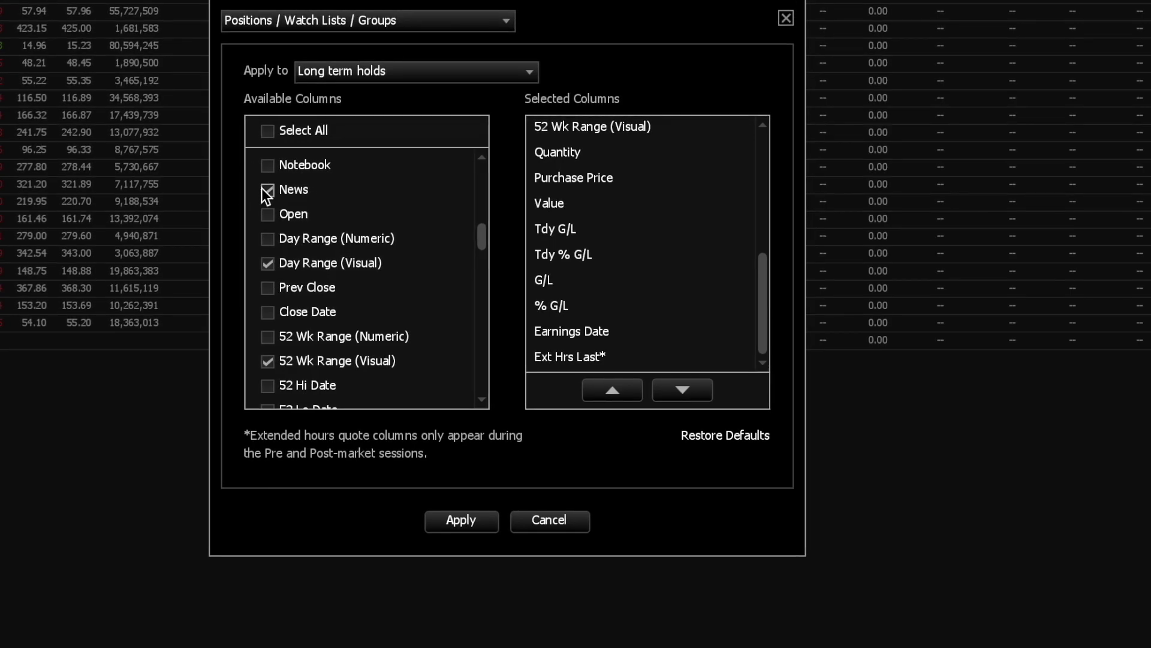
{"action": "left_click", "coordinate": [266, 215]}
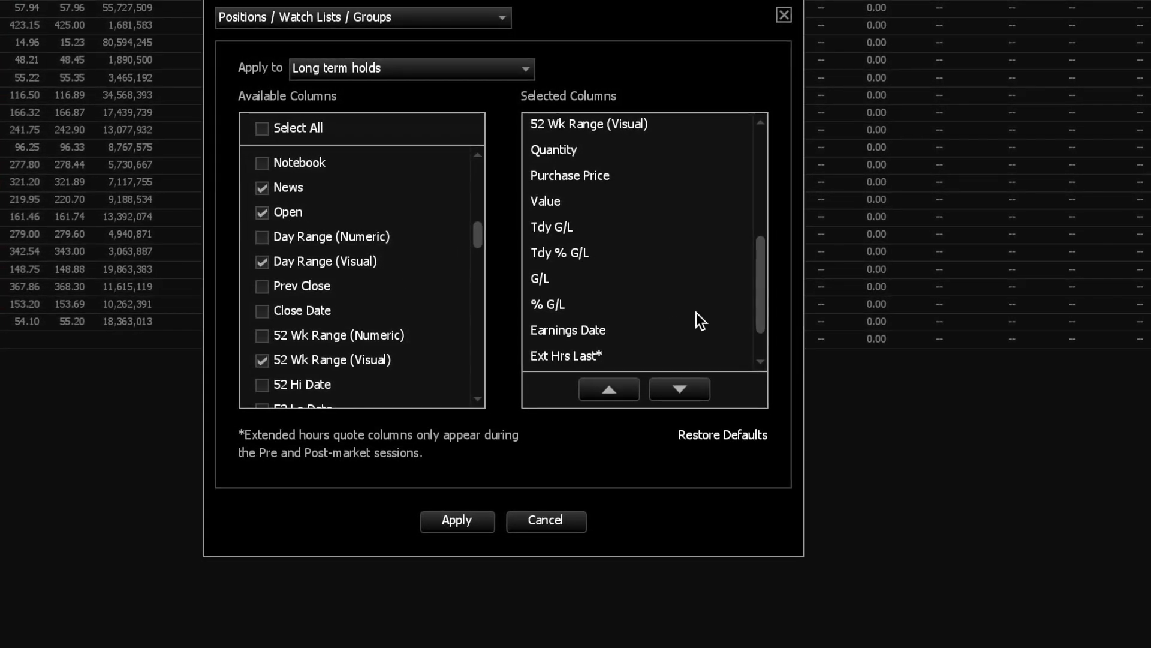
{"action": "scroll", "coordinate": [696, 312], "scroll_direction": "down", "scroll_amount": 2}
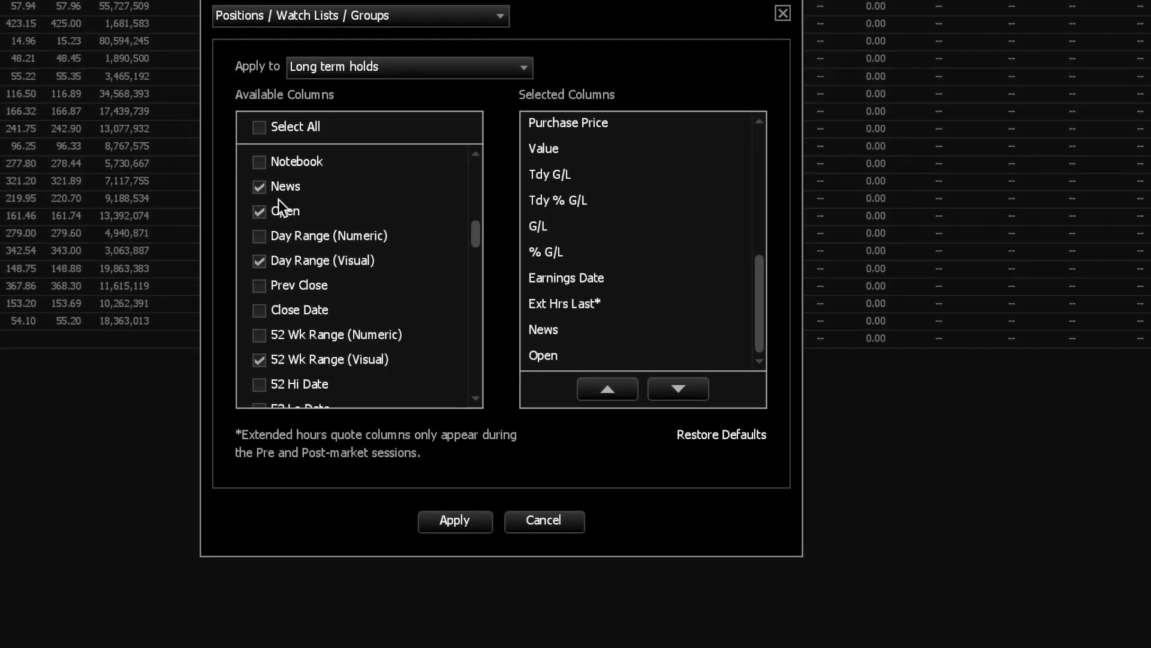
{"action": "left_click", "coordinate": [259, 217]}
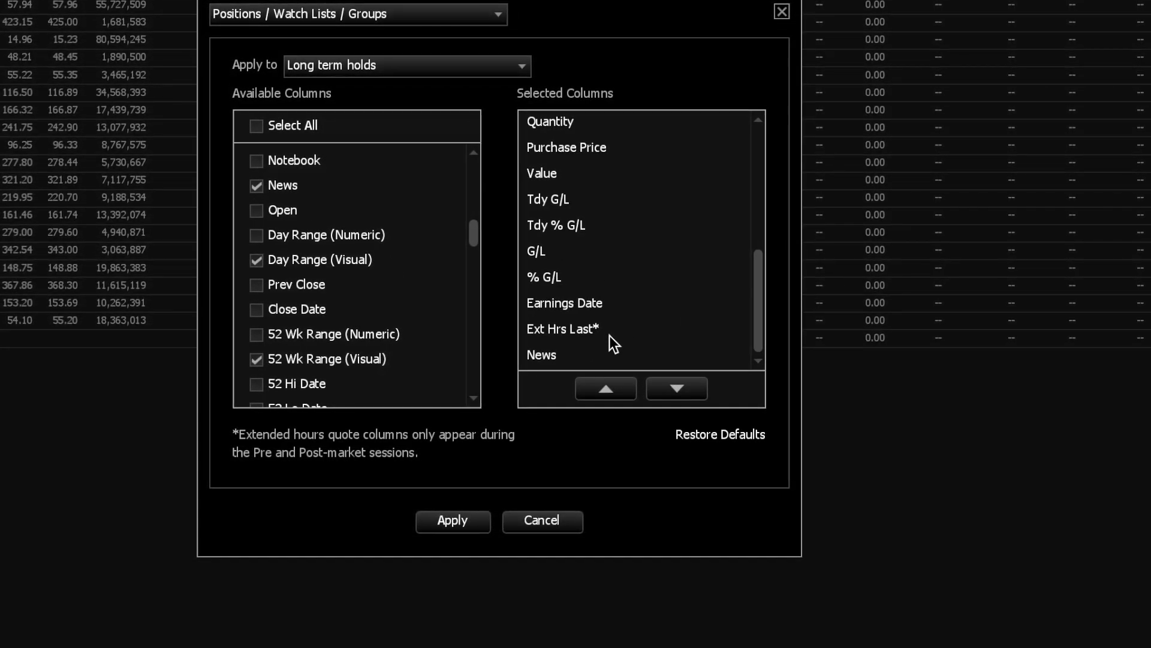
Step: Add the Close Date column to the Long term holds watch list and apply the column changes
{"action": "left_click", "coordinate": [253, 309]}
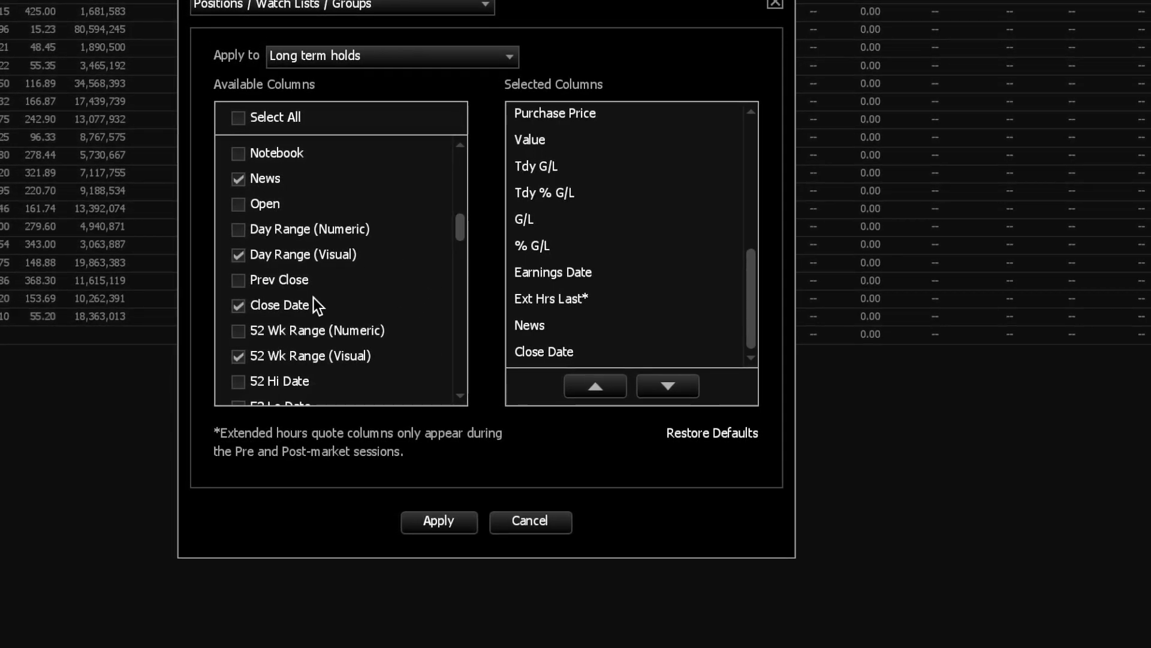
{"action": "scroll", "coordinate": [314, 298], "scroll_direction": "down", "scroll_amount": 3}
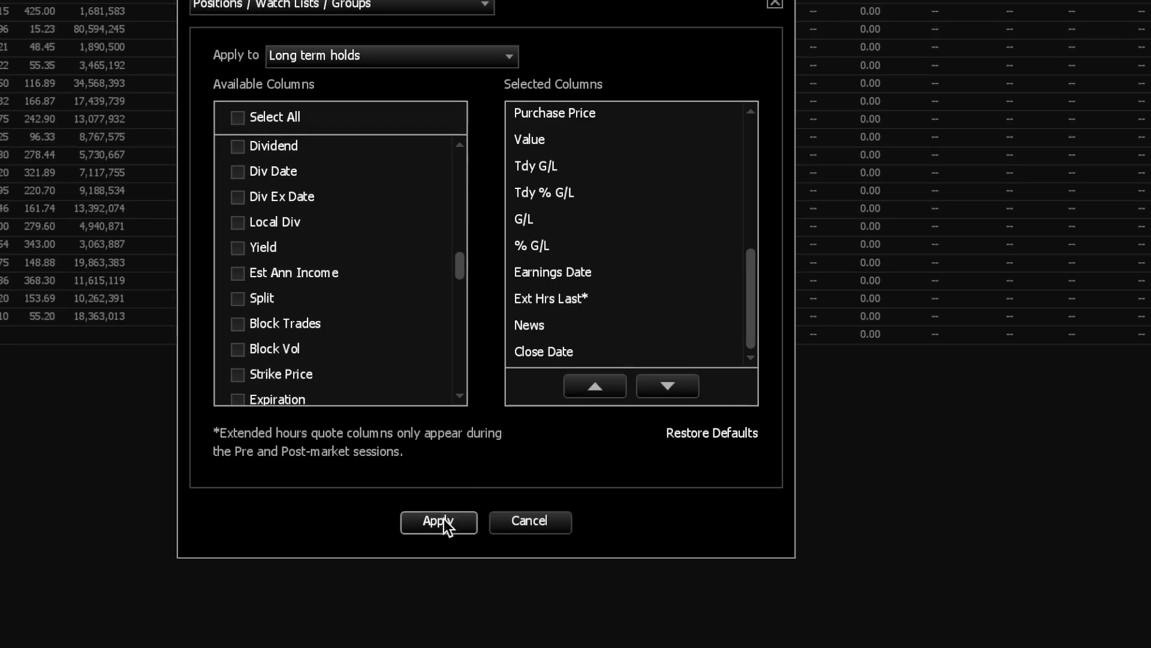
{"action": "left_click", "coordinate": [444, 519]}
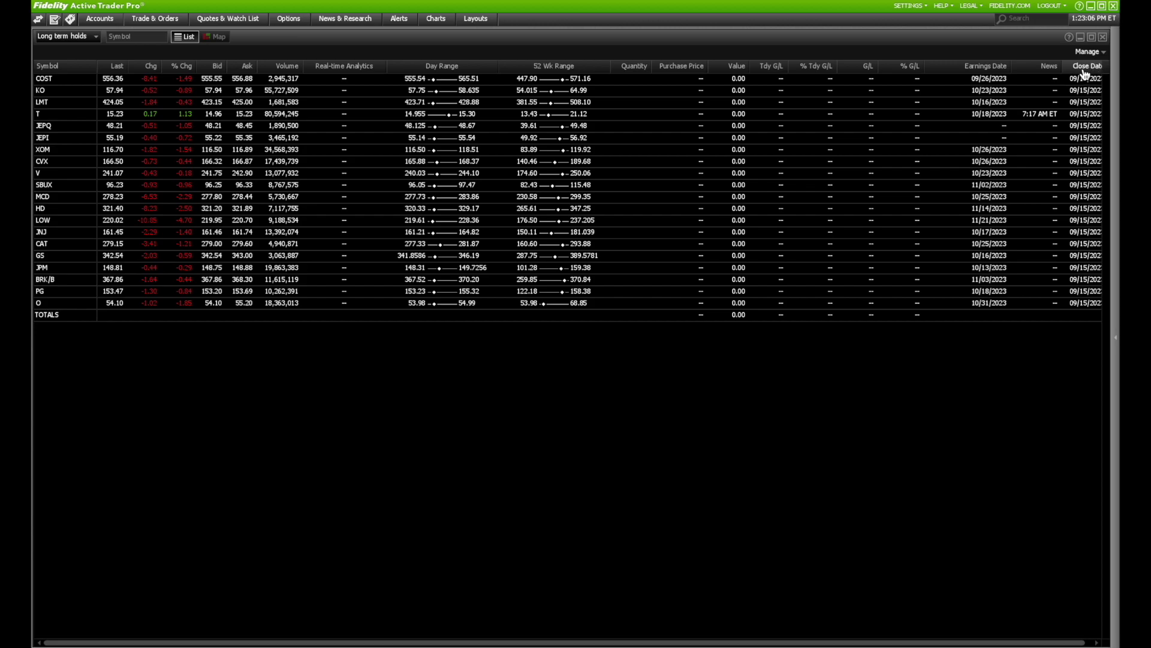
Step: Try moving Close Date above News in the Long term holds column settings, return it to the end, and apply the columns
{"action": "left_click", "coordinate": [1090, 53]}
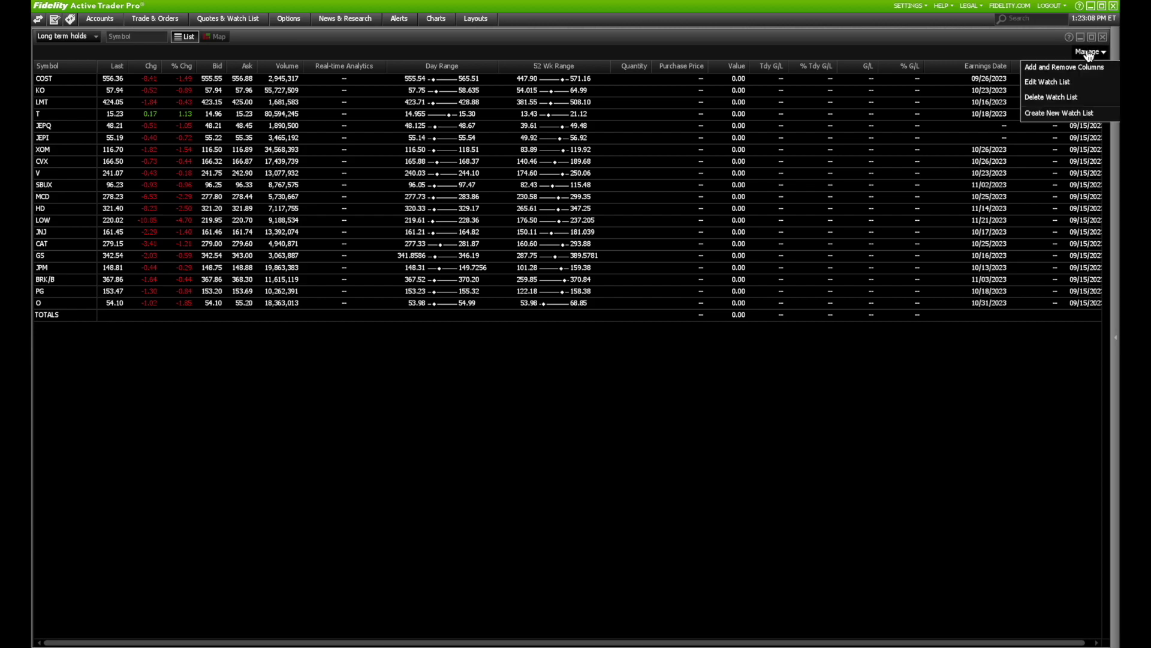
{"action": "left_click", "coordinate": [1056, 66]}
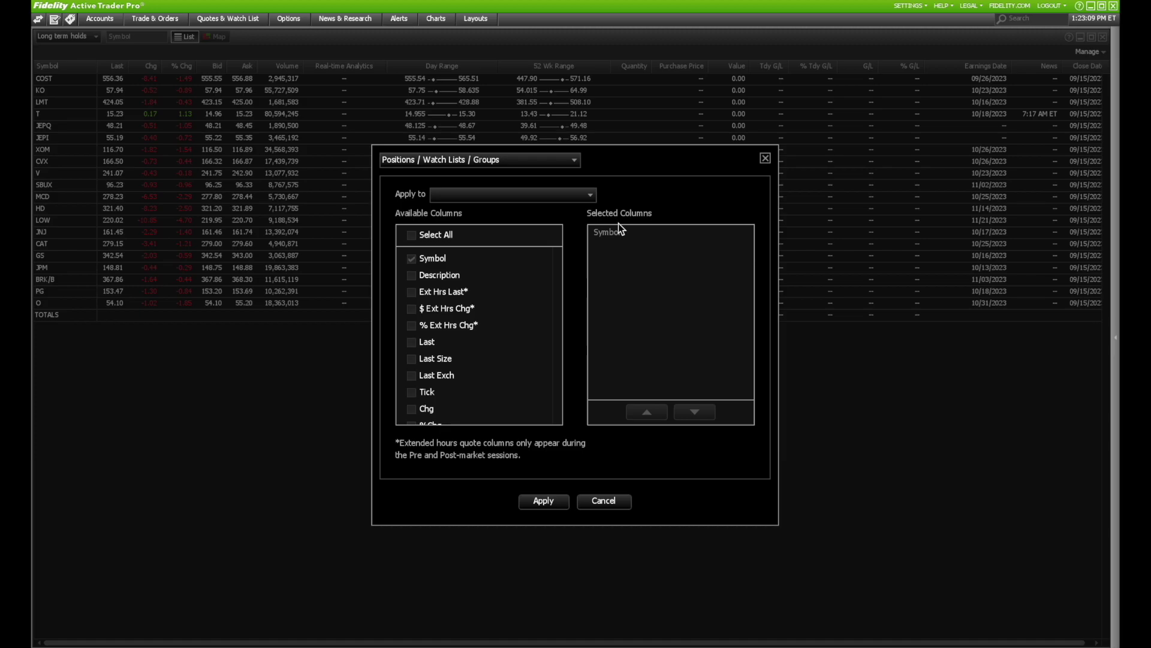
{"action": "left_click_drag", "start_coordinate": [560, 269], "coordinate": [554, 336]}
{"action": "left_click_drag", "start_coordinate": [477, 360], "coordinate": [476, 367]}
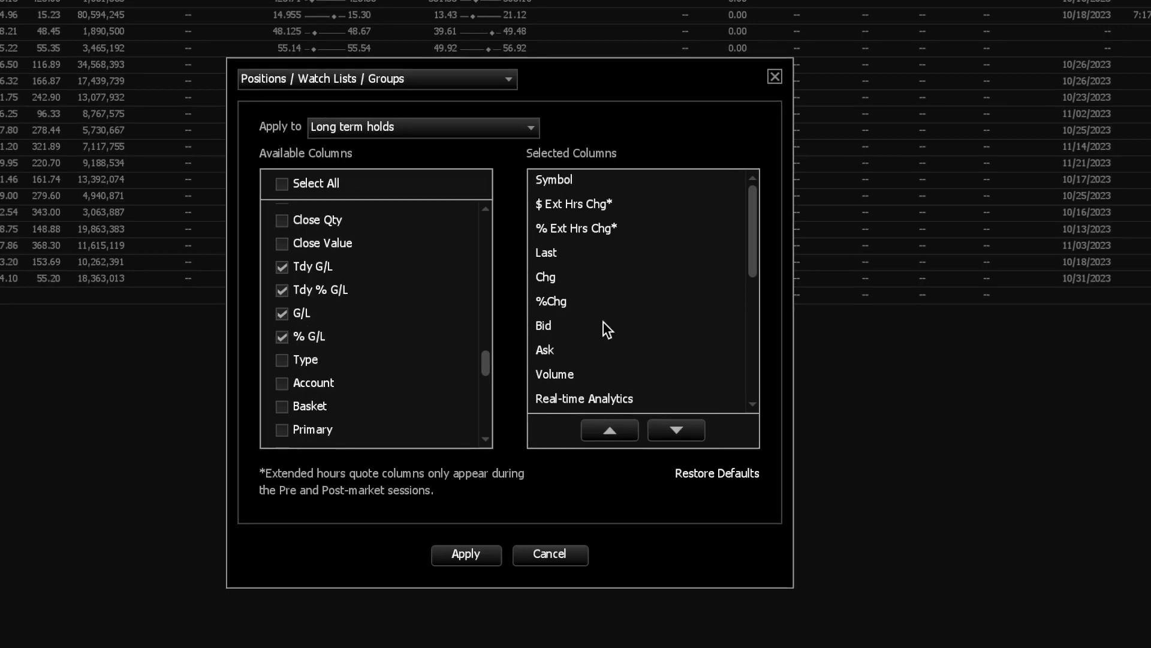
{"action": "left_click_drag", "start_coordinate": [751, 255], "coordinate": [724, 429]}
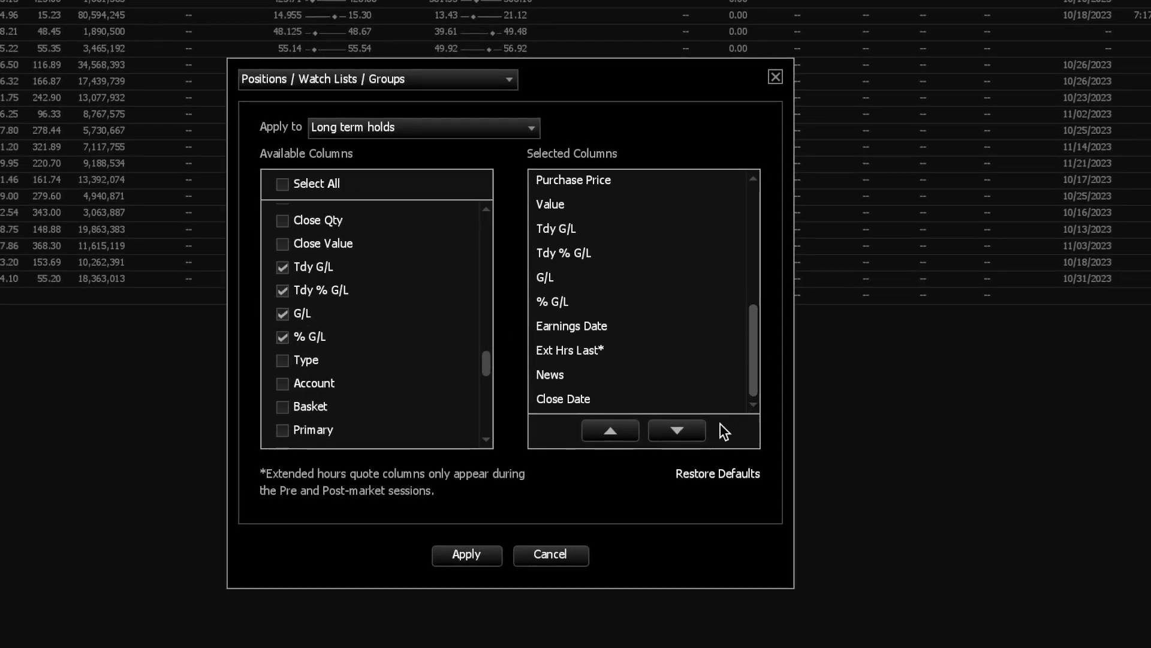
{"action": "left_click", "coordinate": [573, 400]}
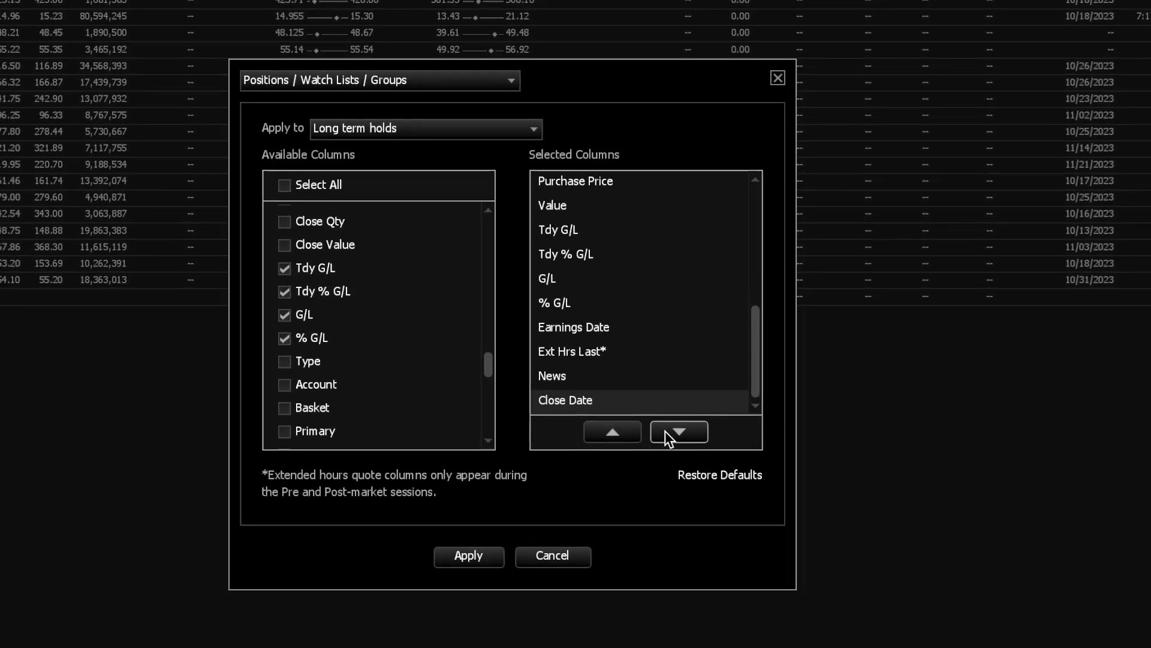
{"action": "left_click", "coordinate": [628, 432]}
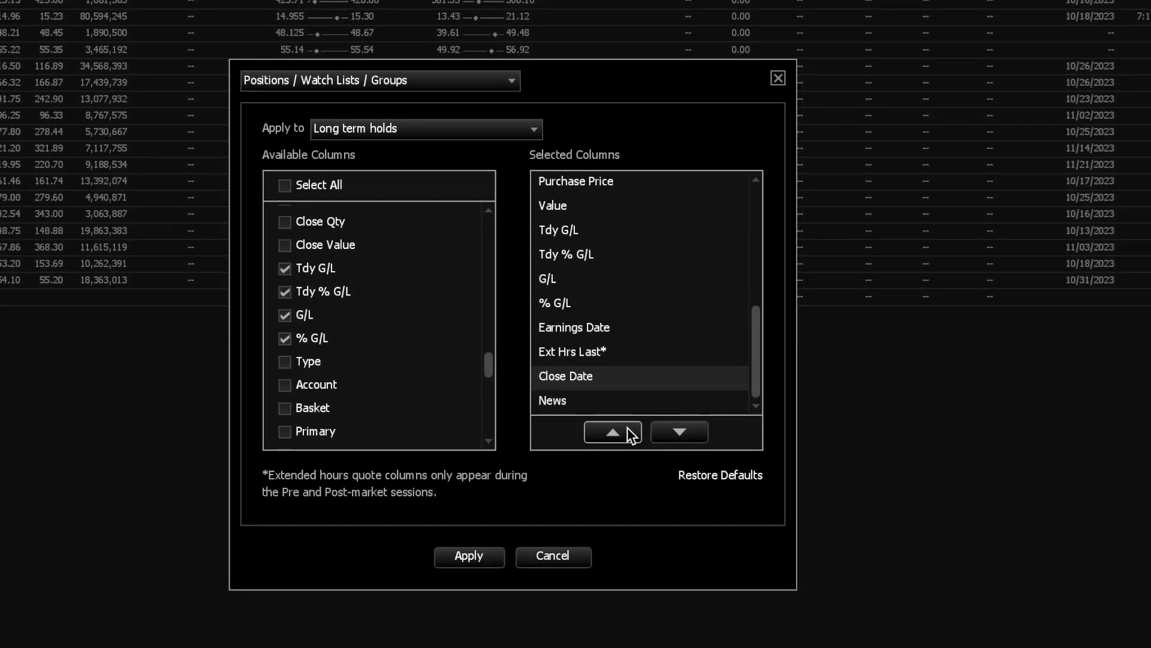
{"action": "left_click", "coordinate": [658, 431]}
{"action": "left_click_drag", "start_coordinate": [491, 364], "coordinate": [477, 436]}
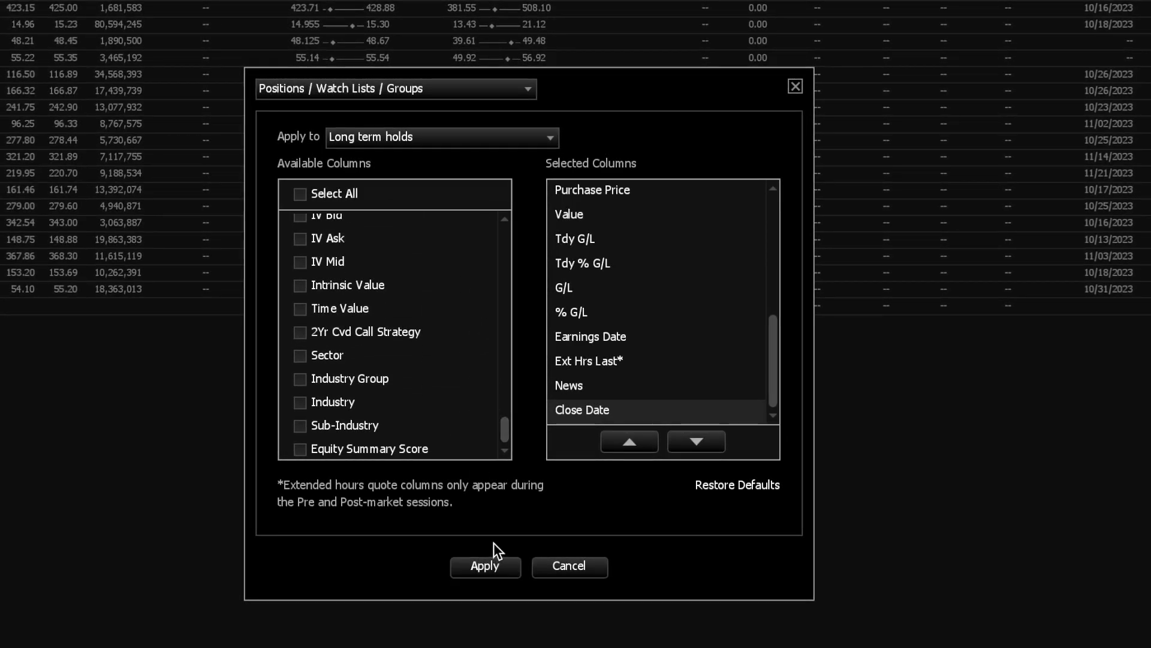
{"action": "left_click", "coordinate": [479, 567]}
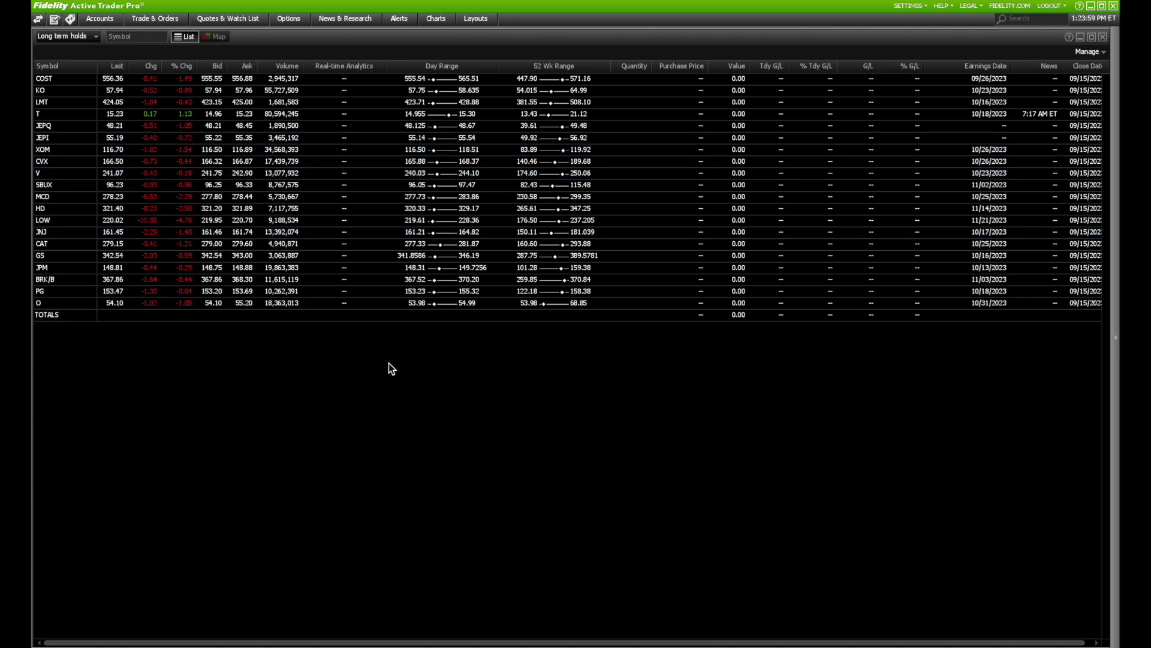
Step: Display the predefined Futures watch list in place of Long term holds
{"action": "left_click", "coordinate": [99, 37]}
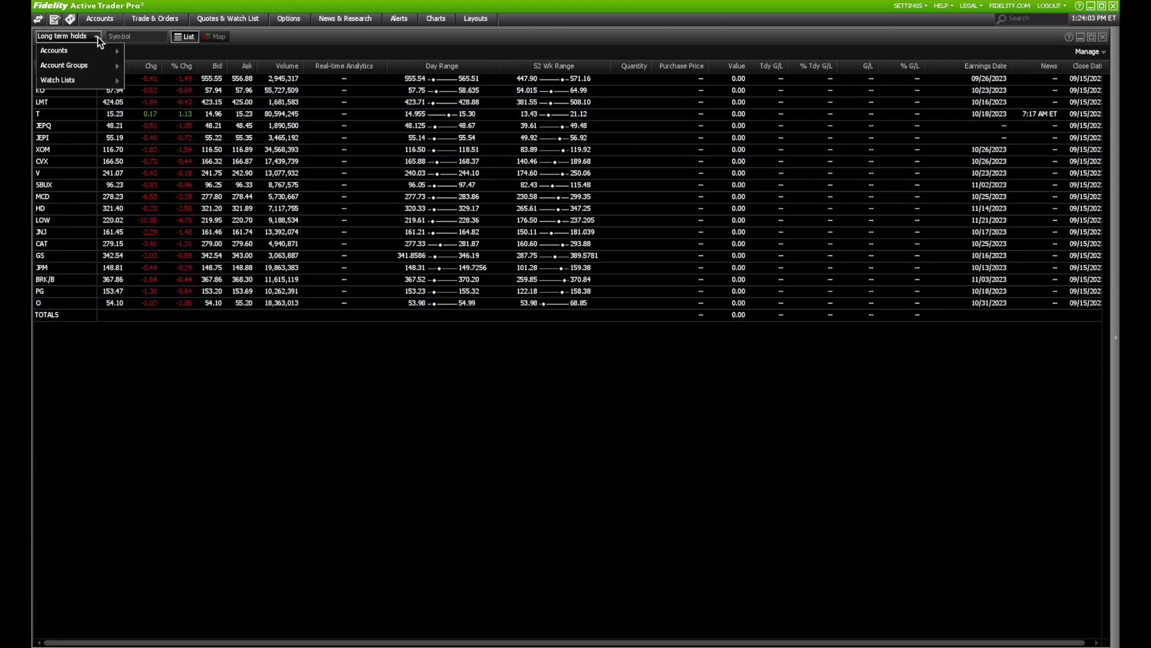
{"action": "mouse_move", "coordinate": [106, 82]}
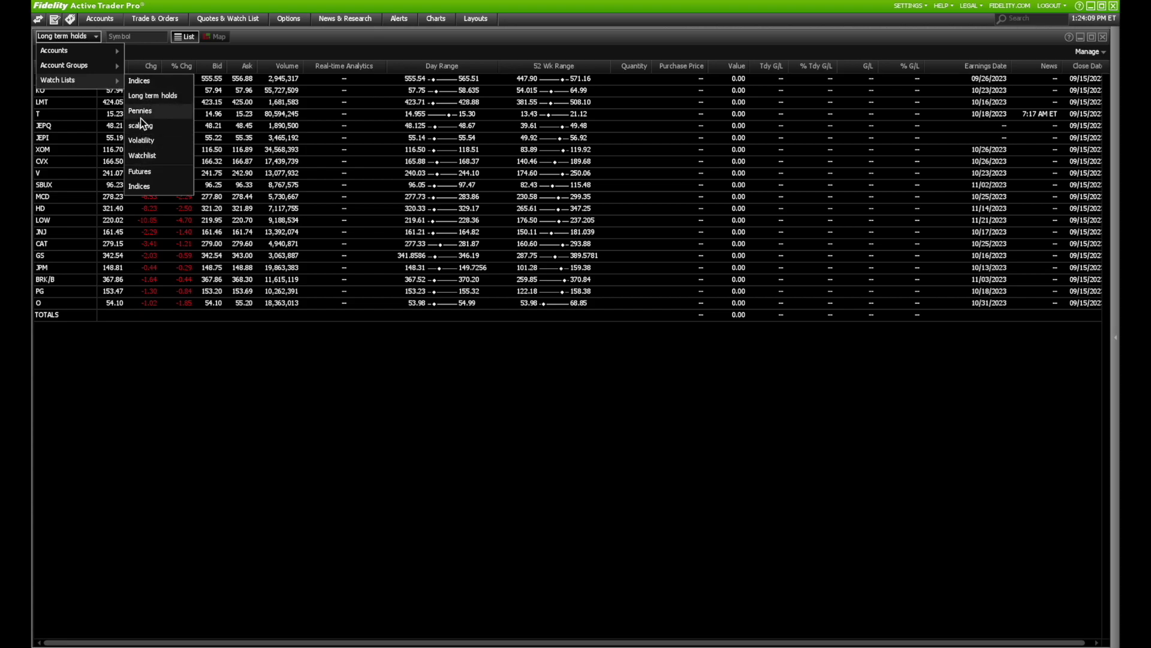
{"action": "left_click", "coordinate": [137, 167]}
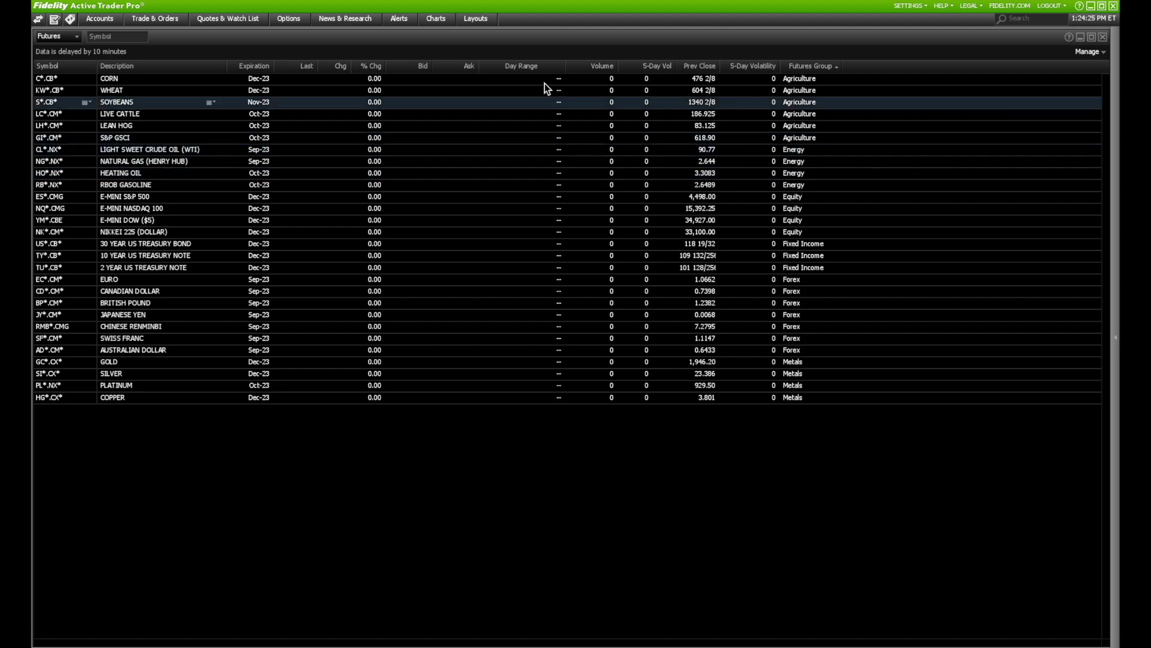
Step: Switch from the Futures watch list to the first Indices watch list
{"action": "left_click", "coordinate": [80, 37]}
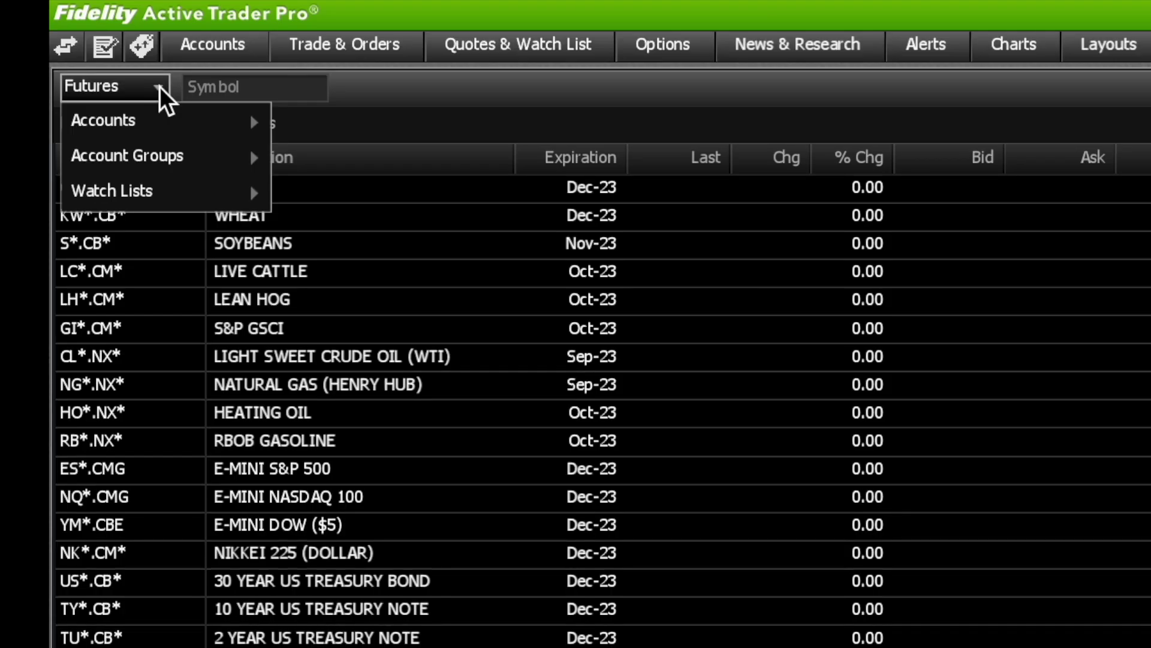
{"action": "mouse_move", "coordinate": [76, 83]}
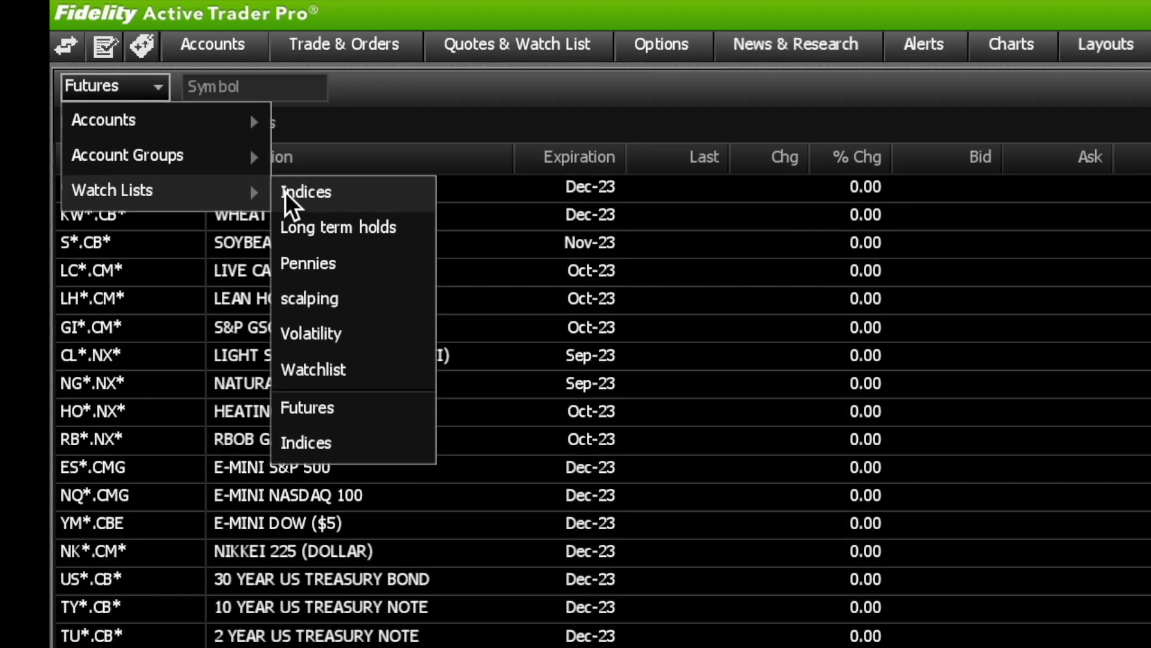
{"action": "left_click", "coordinate": [322, 199]}
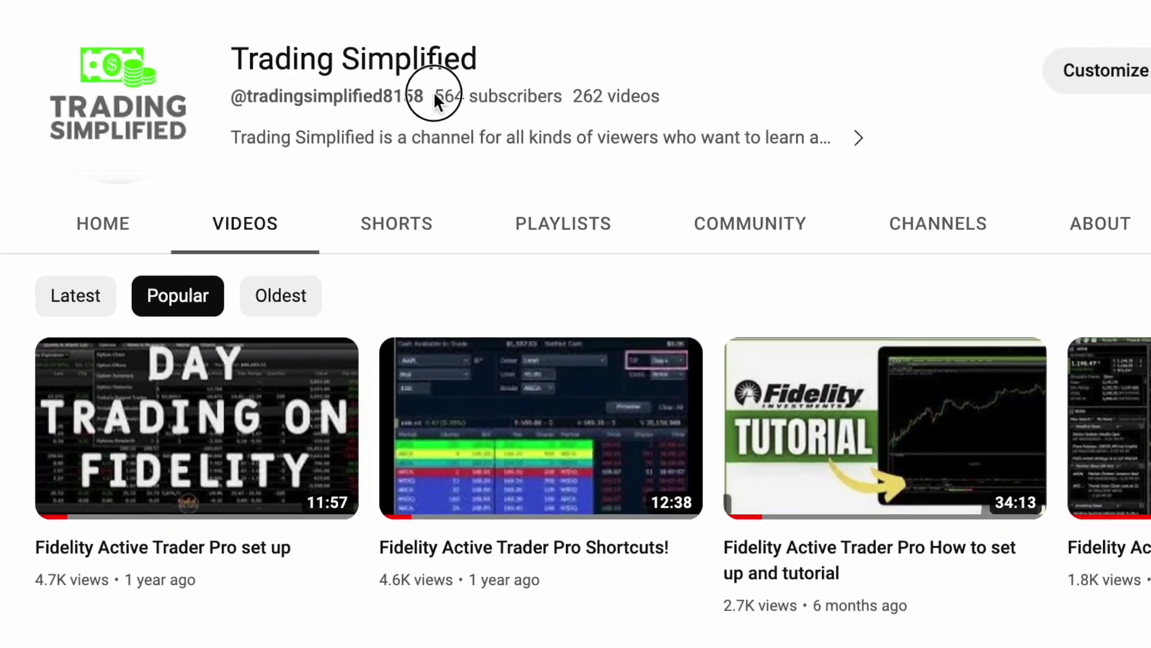
{"action": "left_click_drag", "start_coordinate": [466, 103], "coordinate": [534, 103]}
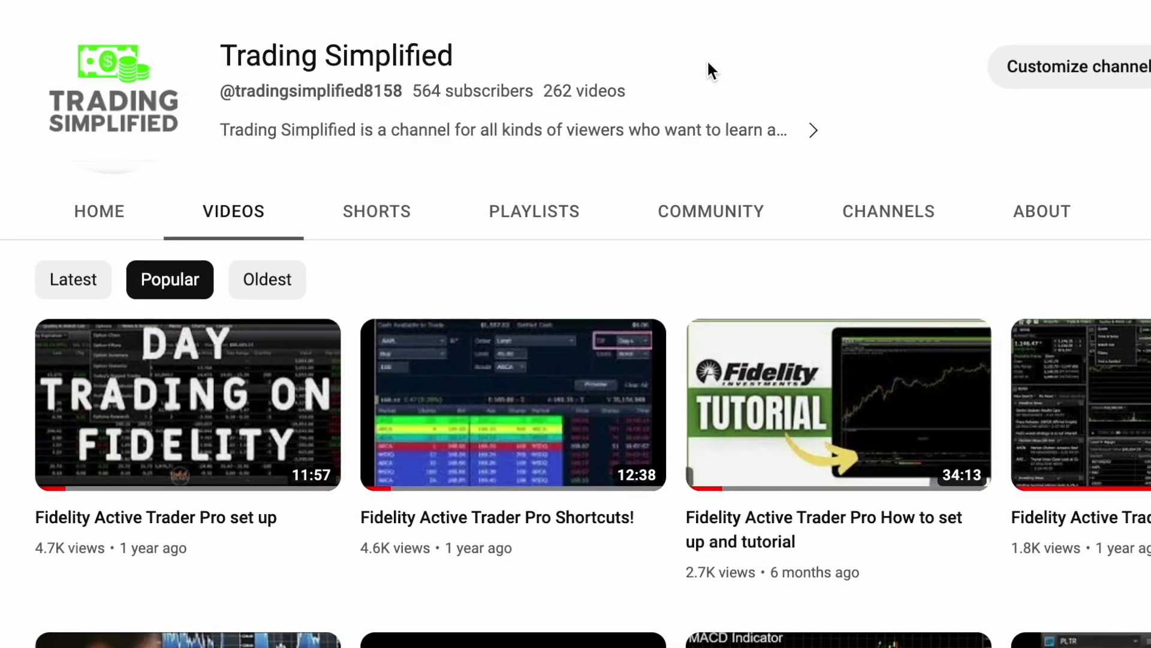
{"action": "left_click", "coordinate": [707, 59]}
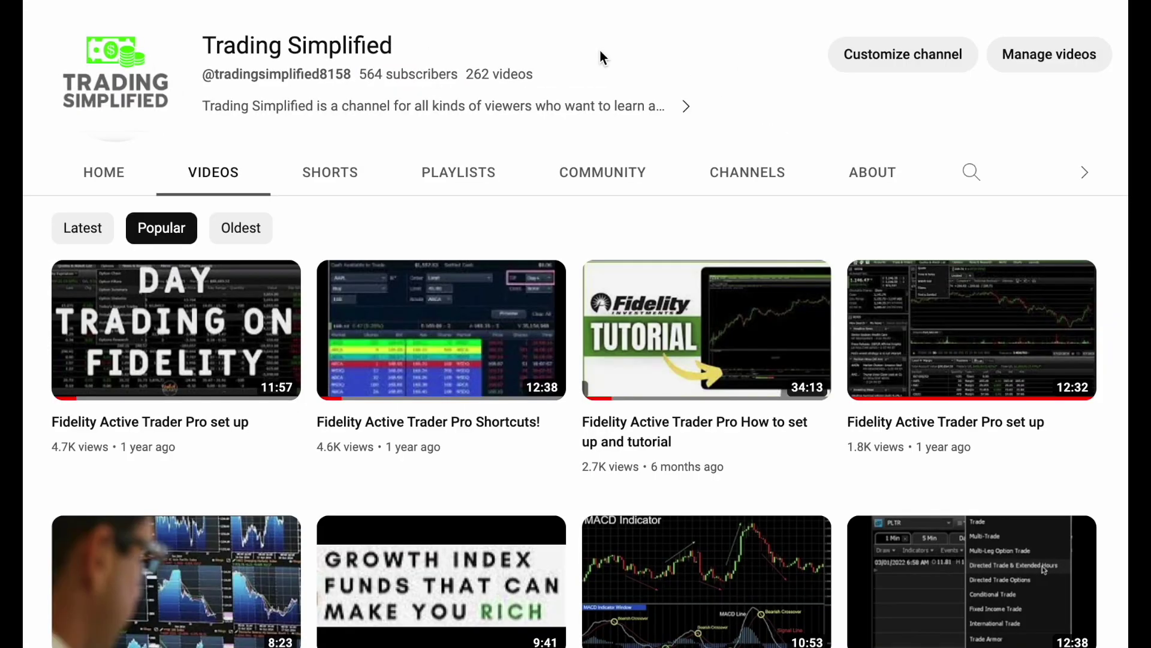